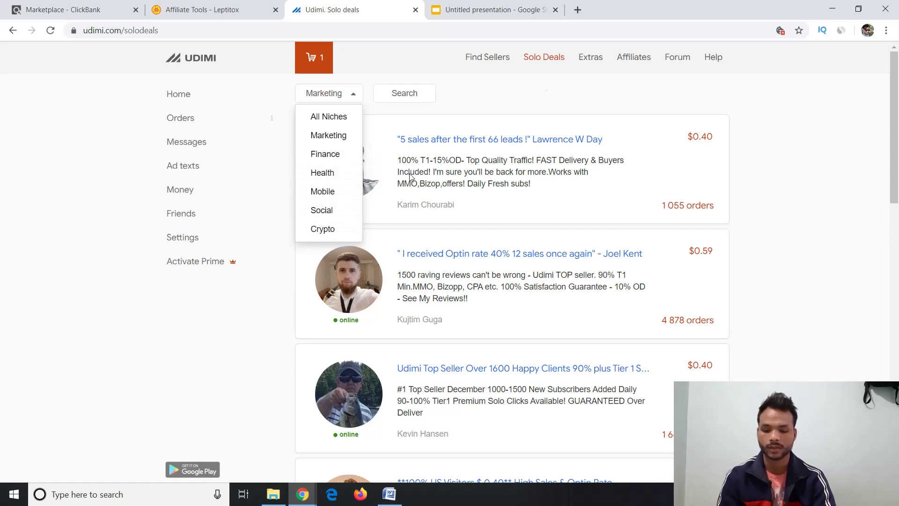
- Close the niche list and search the solo deals for "weight loss"
{"action": "left_click", "coordinate": [522, 109]}
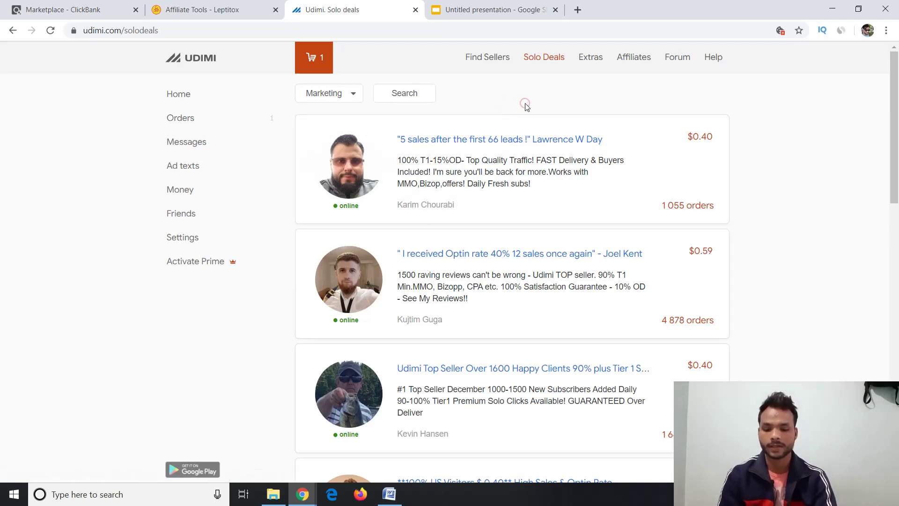
{"action": "scroll", "coordinate": [525, 106], "scroll_direction": "down", "scroll_amount": 3}
{"action": "scroll", "coordinate": [526, 107], "scroll_direction": "up", "scroll_amount": 3}
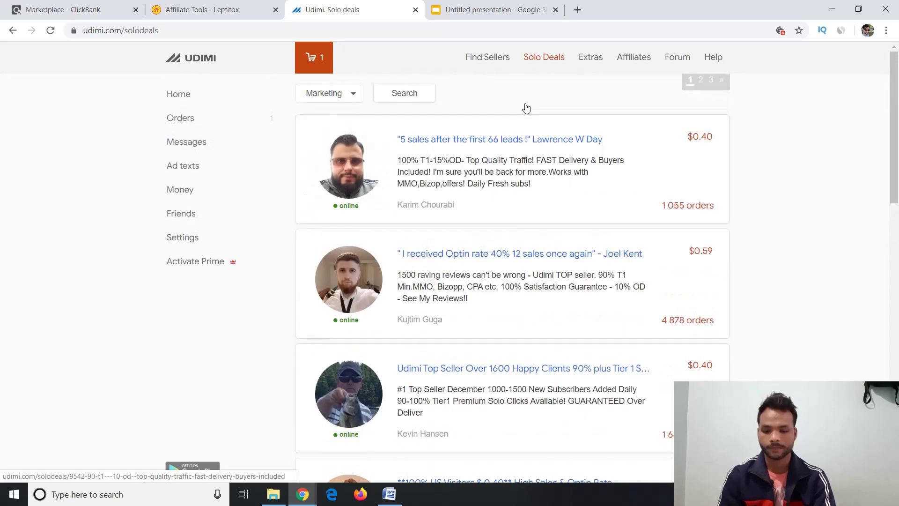
{"action": "left_click", "coordinate": [411, 93]}
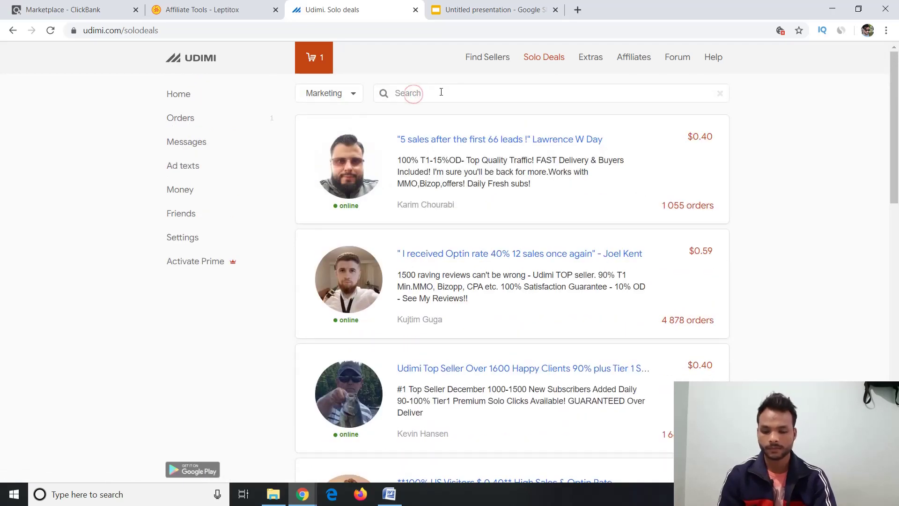
{"action": "type", "text": "weigh"}
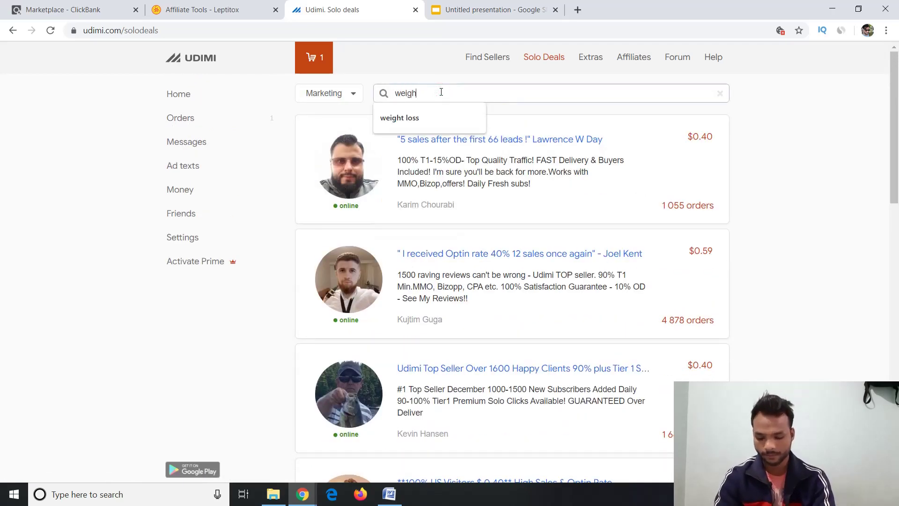
{"action": "type", "text": "t losss"}
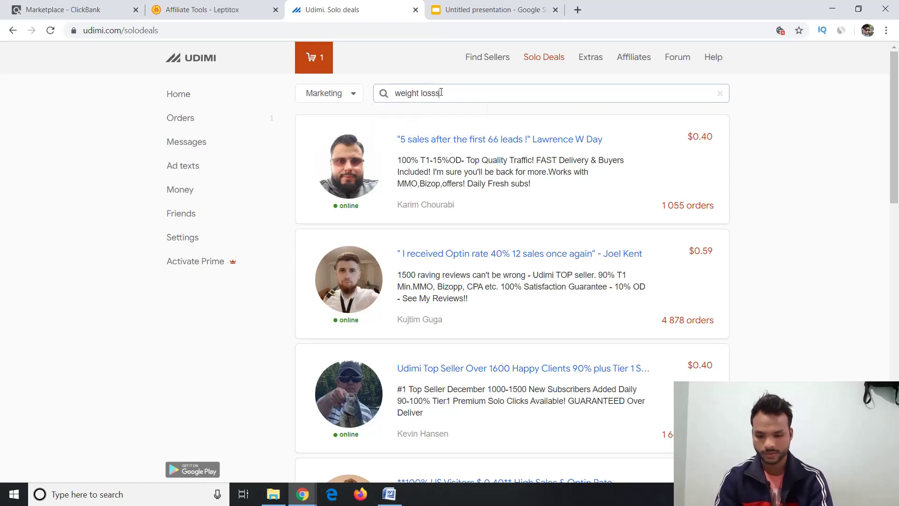
{"action": "key", "text": "Return"}
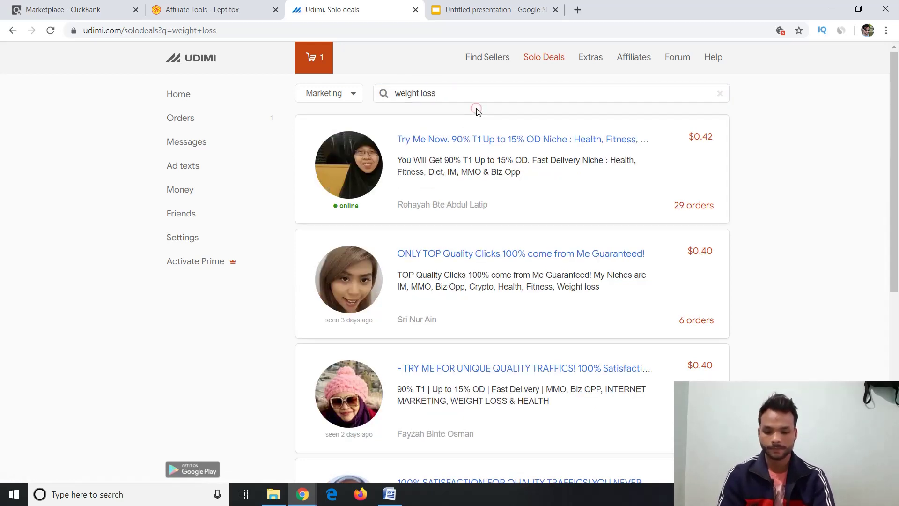
- Review the weight loss deals and open the $0.42 offer covering health, fitness and diet niches
{"action": "scroll", "coordinate": [478, 113], "scroll_direction": "down", "scroll_amount": 7}
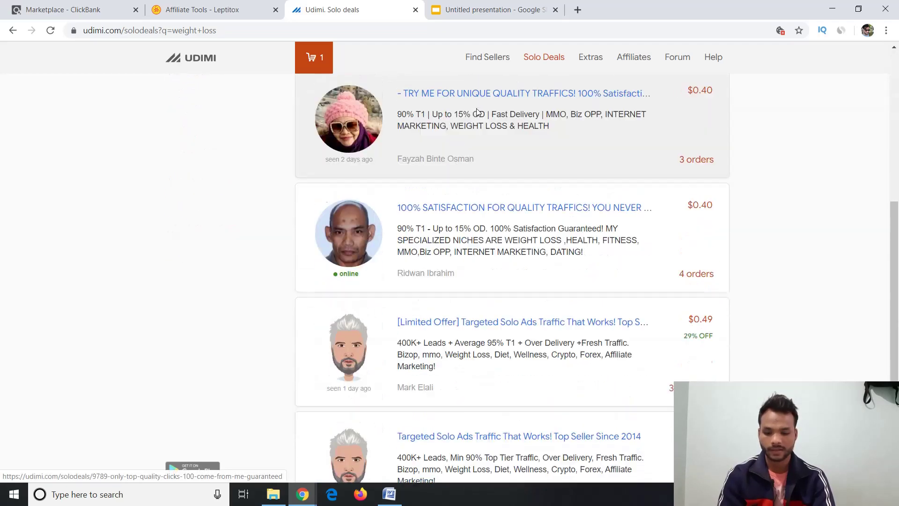
{"action": "scroll", "coordinate": [477, 112], "scroll_direction": "up", "scroll_amount": 7}
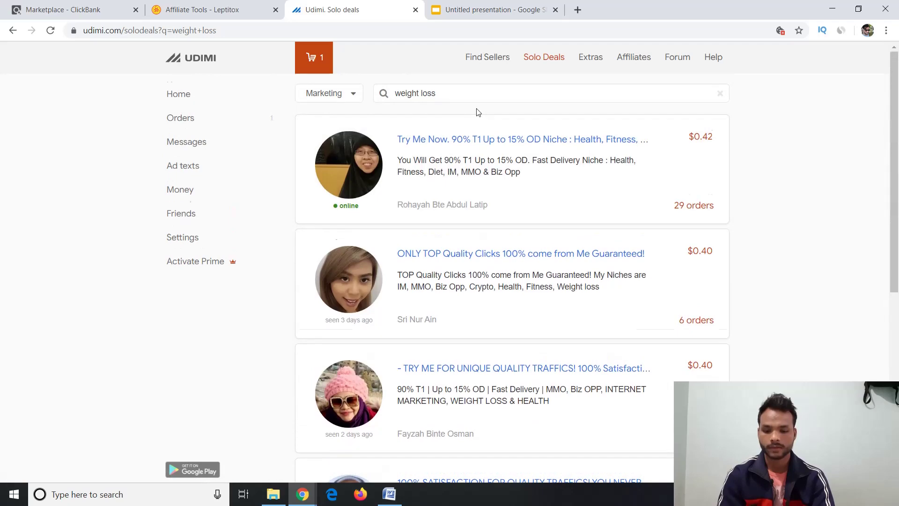
{"action": "scroll", "coordinate": [478, 113], "scroll_direction": "down", "scroll_amount": 7}
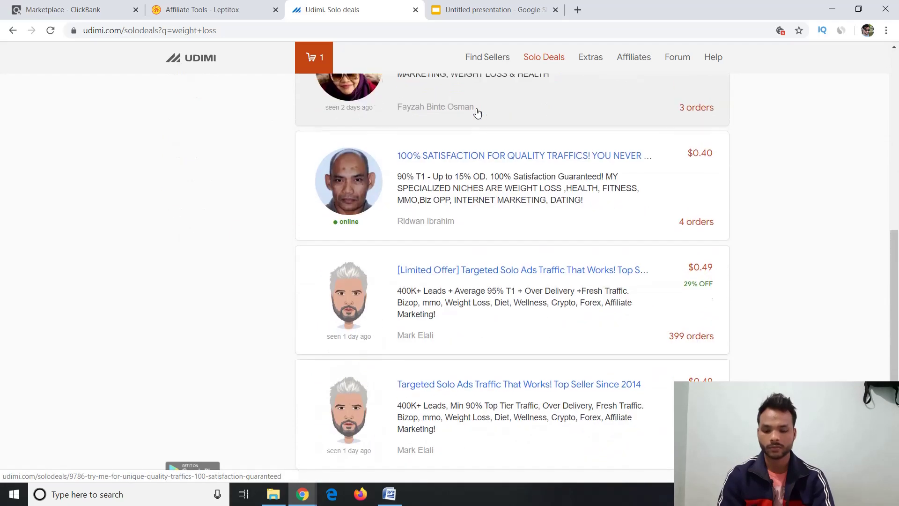
{"action": "scroll", "coordinate": [477, 113], "scroll_direction": "up", "scroll_amount": 7}
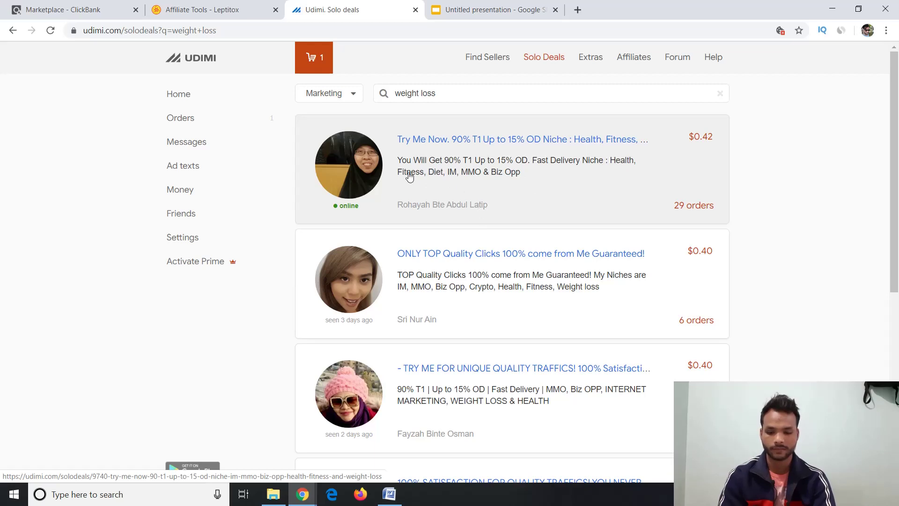
{"action": "left_click", "coordinate": [470, 170]}
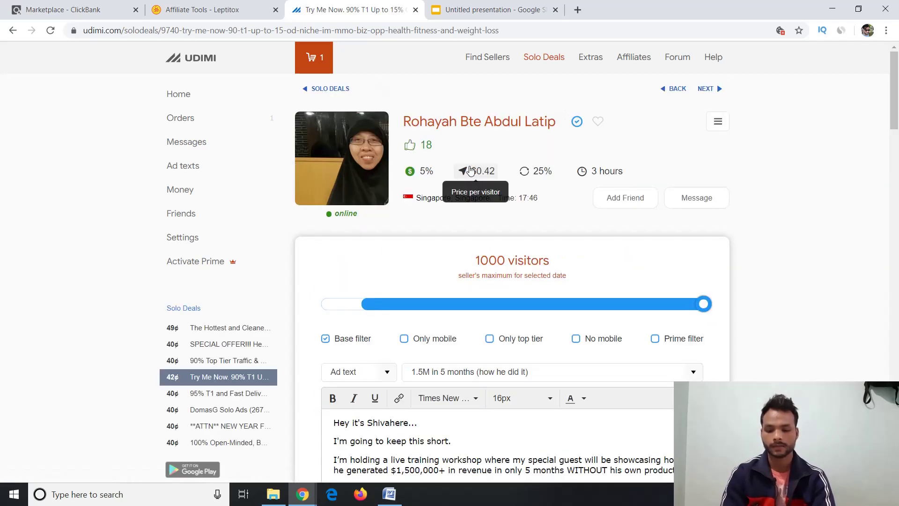
- Examine the seller's description, buyer ratings and percentage of ratings reporting sales on the deal page
{"action": "scroll", "coordinate": [773, 189], "scroll_direction": "down", "scroll_amount": 10}
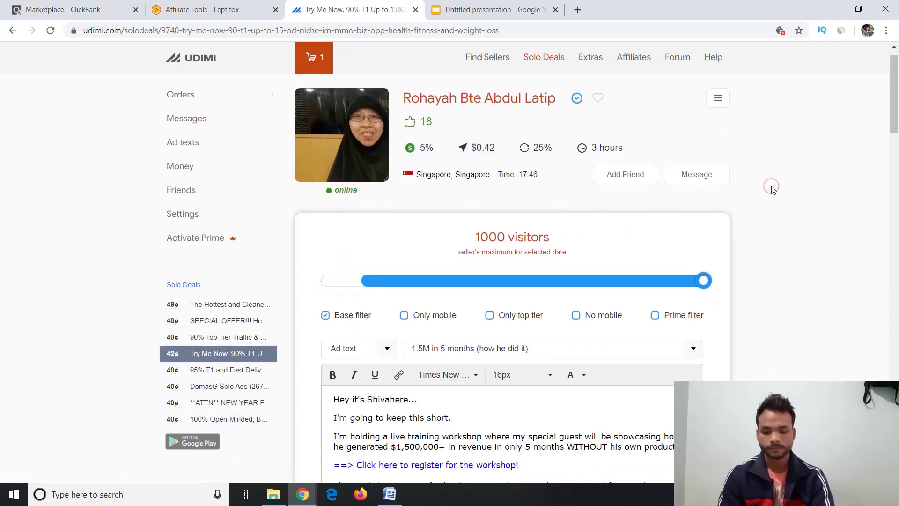
{"action": "scroll", "coordinate": [773, 189], "scroll_direction": "down", "scroll_amount": 20}
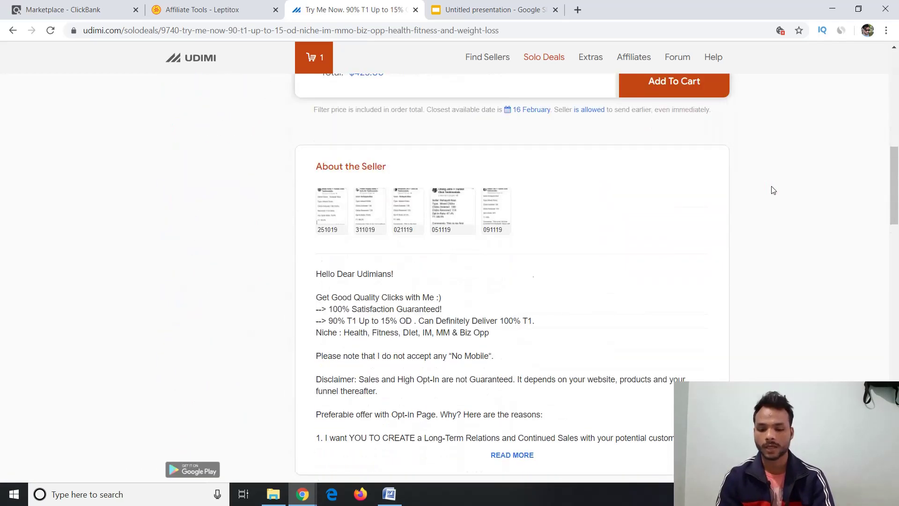
{"action": "scroll", "coordinate": [773, 190], "scroll_direction": "down", "scroll_amount": 8}
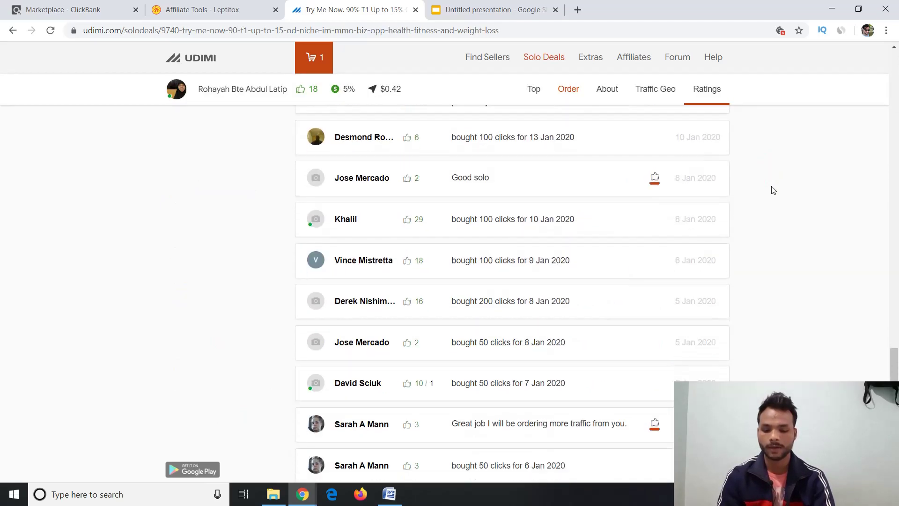
{"action": "scroll", "coordinate": [773, 190], "scroll_direction": "down", "scroll_amount": 7}
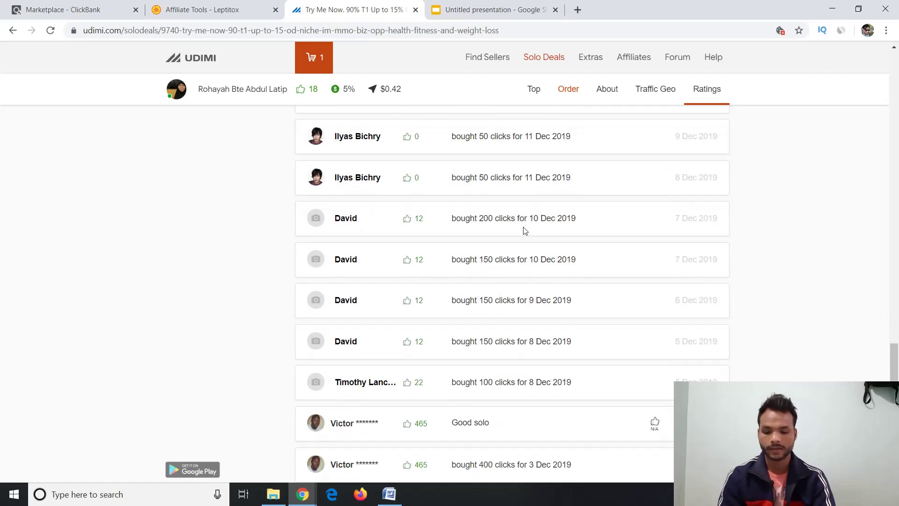
{"action": "scroll", "coordinate": [525, 230], "scroll_direction": "down", "scroll_amount": 1}
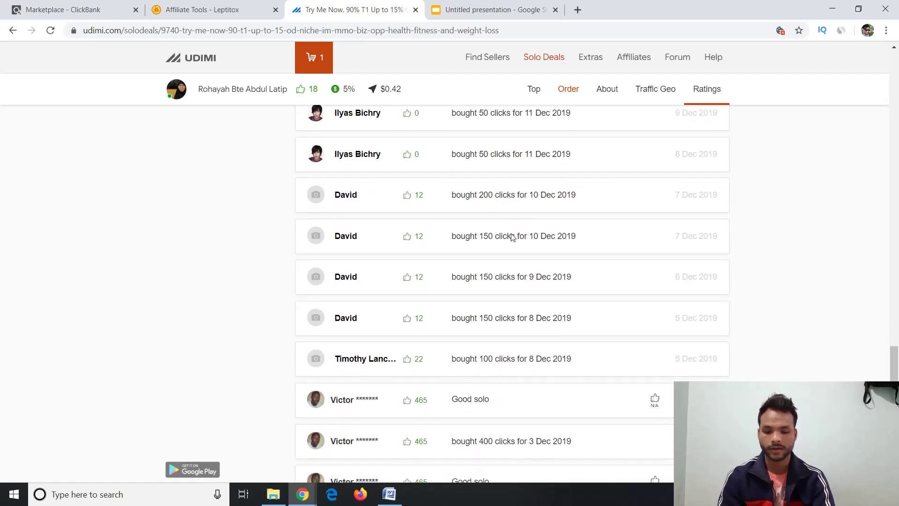
{"action": "scroll", "coordinate": [514, 237], "scroll_direction": "down", "scroll_amount": 12}
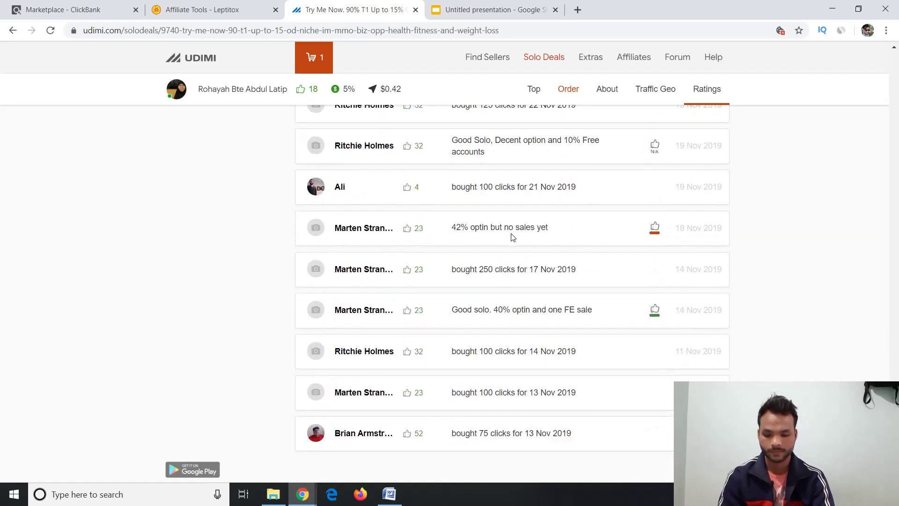
{"action": "scroll", "coordinate": [513, 238], "scroll_direction": "up", "scroll_amount": 13}
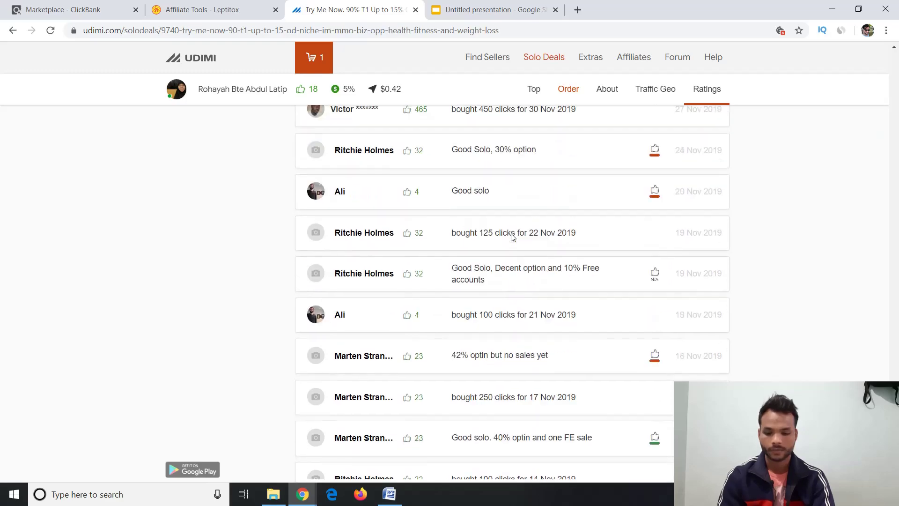
{"action": "scroll", "coordinate": [513, 237], "scroll_direction": "up", "scroll_amount": 20}
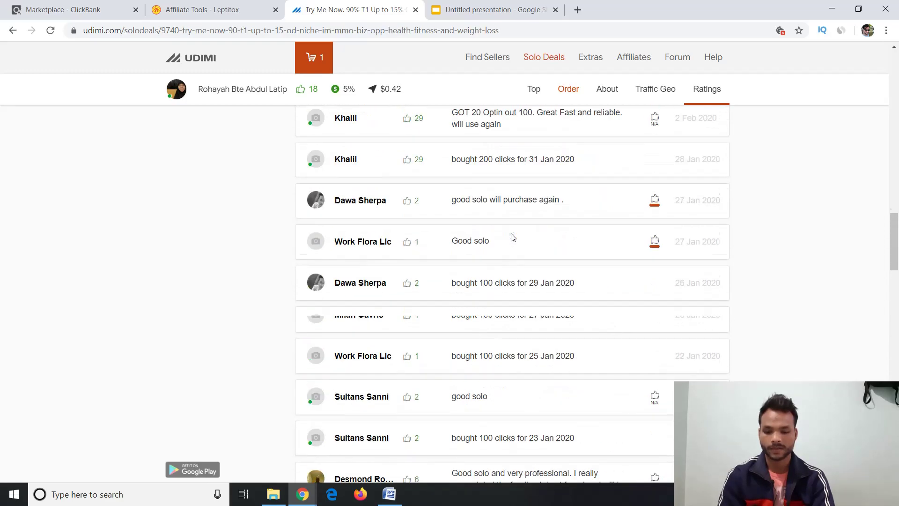
{"action": "scroll", "coordinate": [513, 238], "scroll_direction": "up", "scroll_amount": 15}
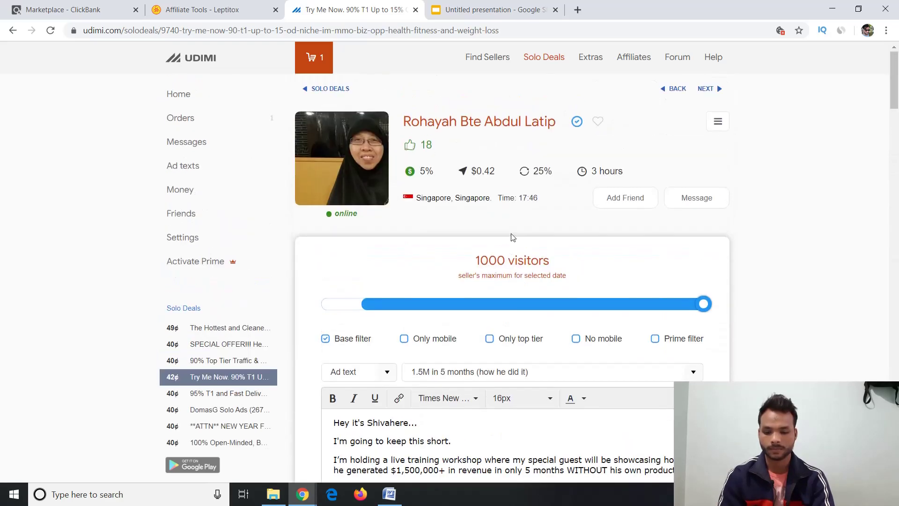
{"action": "mouse_move", "coordinate": [409, 170]}
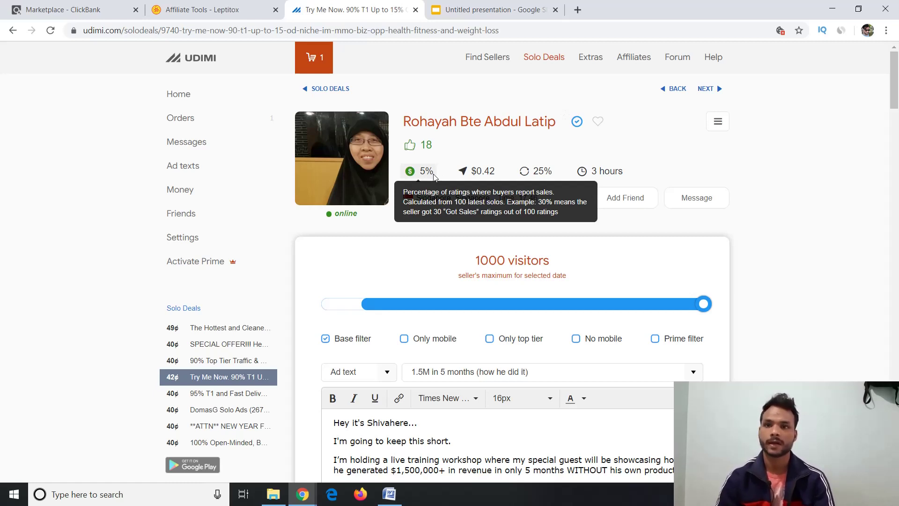
- Set the solo ad order to 150 visitors and review its traffic filter options
{"action": "scroll", "coordinate": [434, 177], "scroll_direction": "down", "scroll_amount": 2}
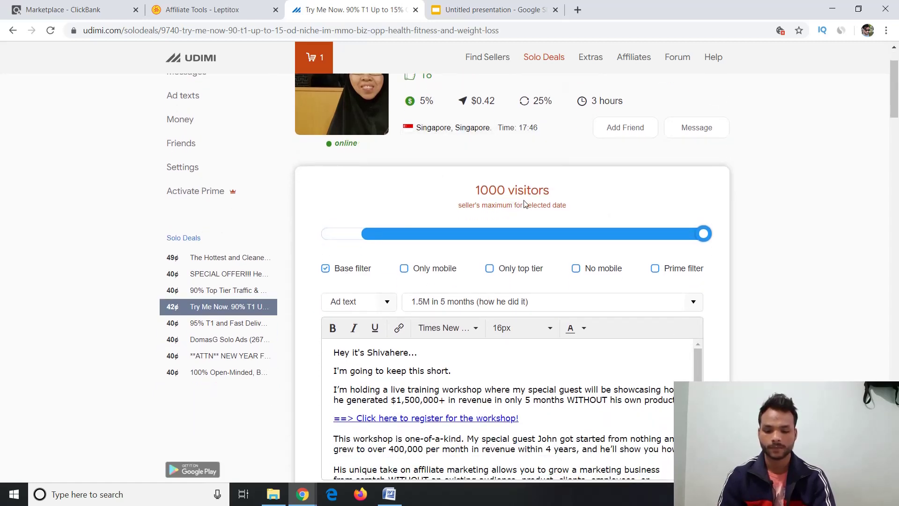
{"action": "left_click", "coordinate": [373, 238]}
{"action": "left_click_drag", "start_coordinate": [377, 237], "coordinate": [367, 237]}
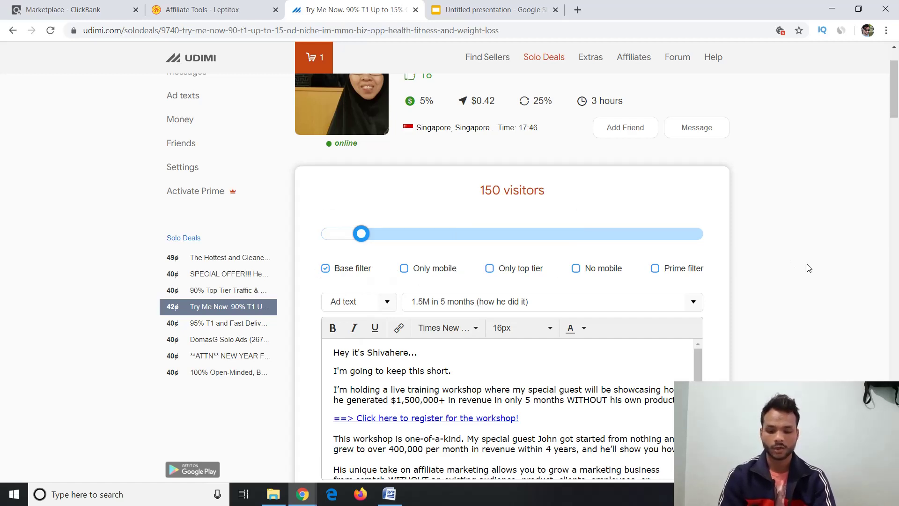
{"action": "mouse_move", "coordinate": [410, 277]}
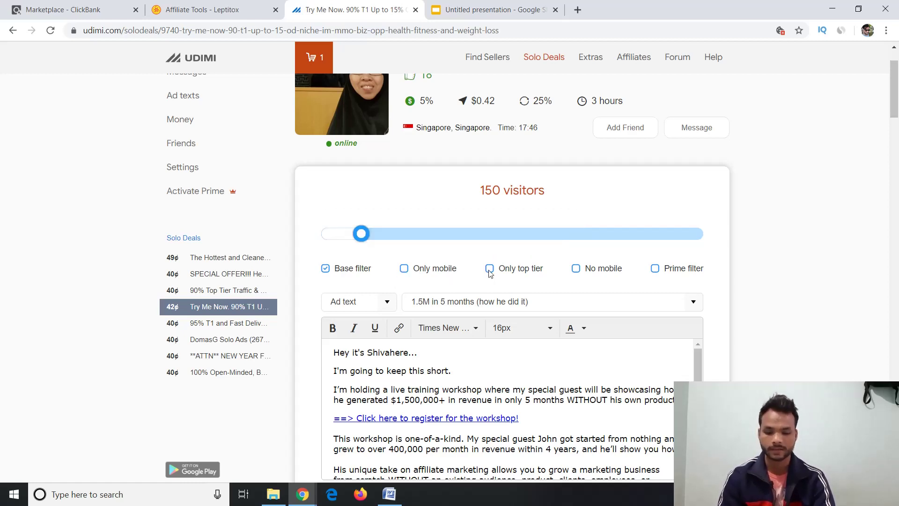
{"action": "mouse_move", "coordinate": [490, 274]}
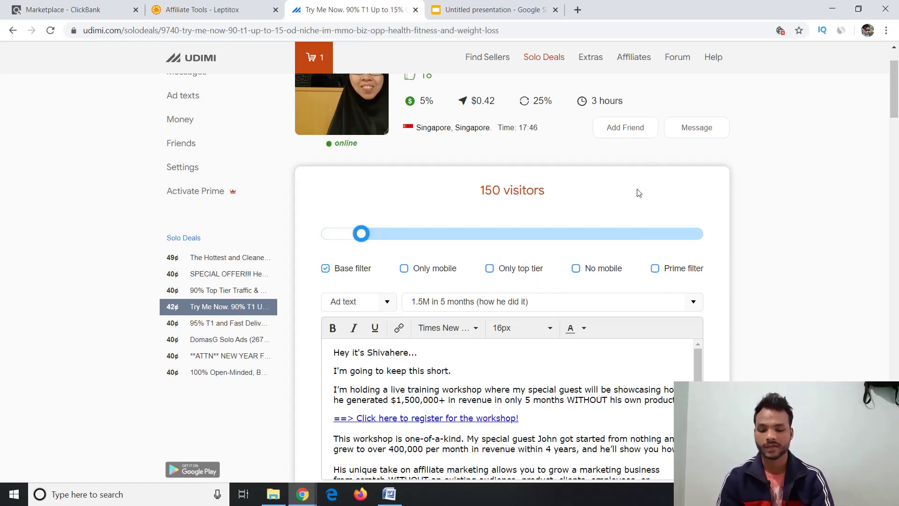
{"action": "scroll", "coordinate": [640, 193], "scroll_direction": "down", "scroll_amount": 5}
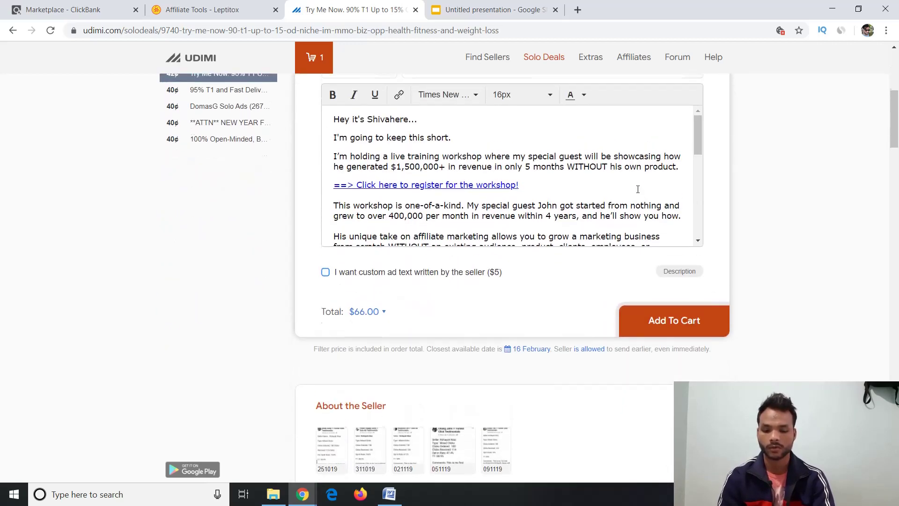
{"action": "scroll", "coordinate": [639, 189], "scroll_direction": "up", "scroll_amount": 5}
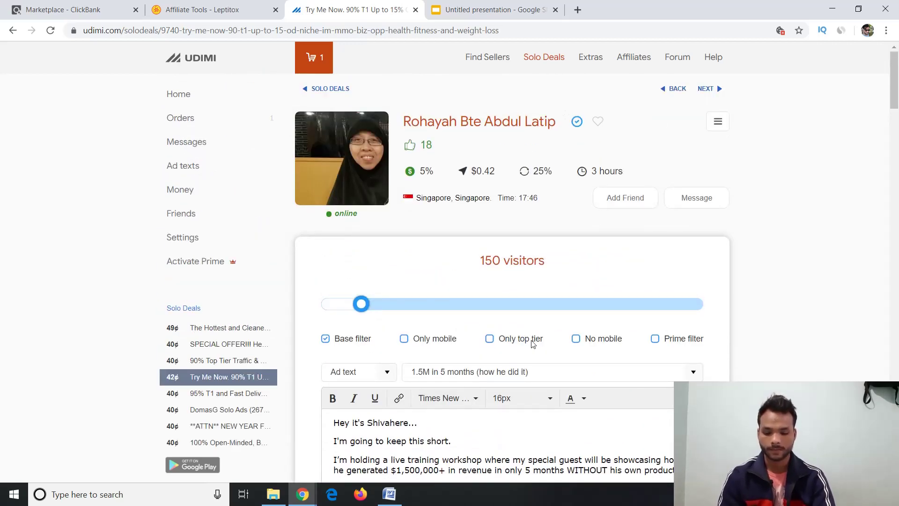
{"action": "mouse_move", "coordinate": [600, 346]}
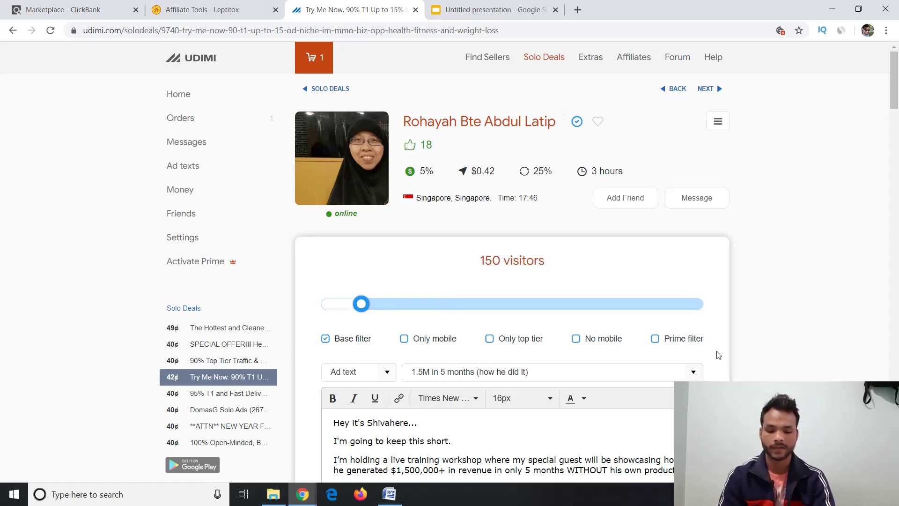
- Copy the first-send subject line "Strange "water hack" burns 2lbs overnight" from the Word swipe document into the Udimi order's ad text subject
{"action": "scroll", "coordinate": [719, 355], "scroll_direction": "down", "scroll_amount": 5}
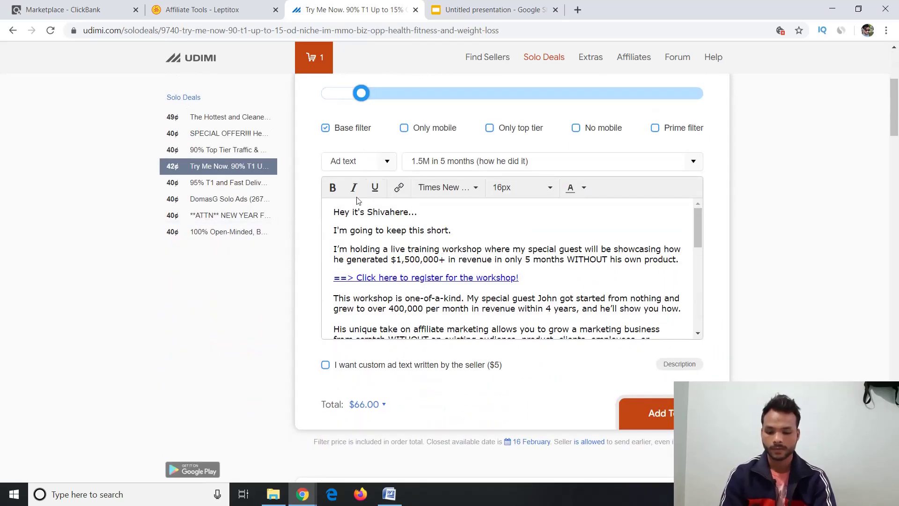
{"action": "left_click", "coordinate": [389, 492]}
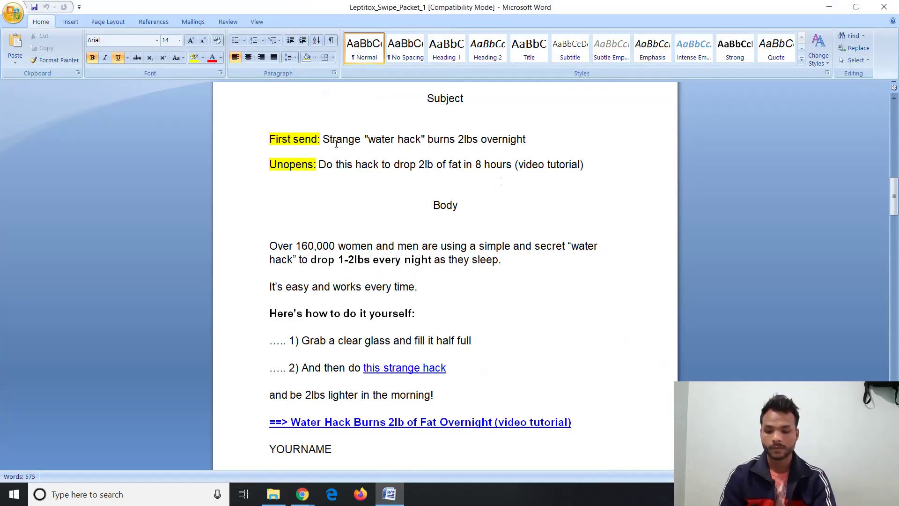
{"action": "left_click_drag", "start_coordinate": [324, 135], "coordinate": [540, 136]}
{"action": "key", "text": "ctrl+c"}
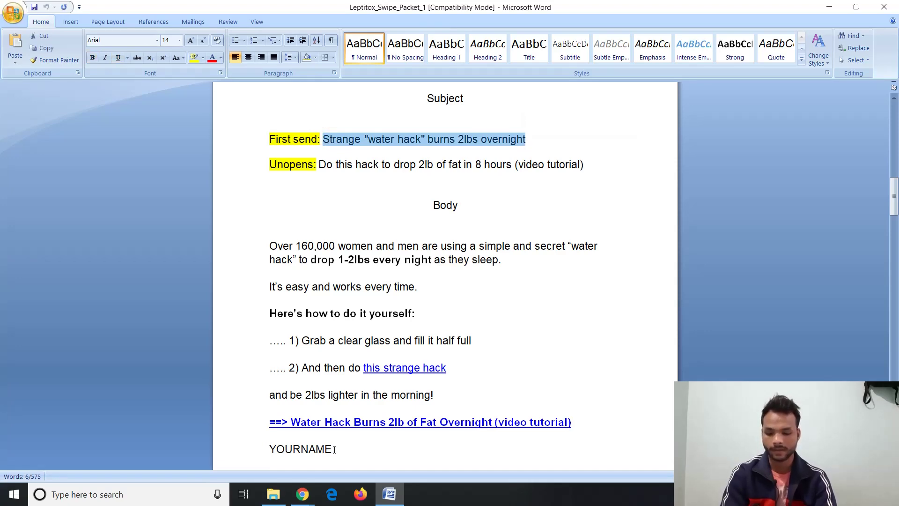
{"action": "left_click", "coordinate": [302, 495]}
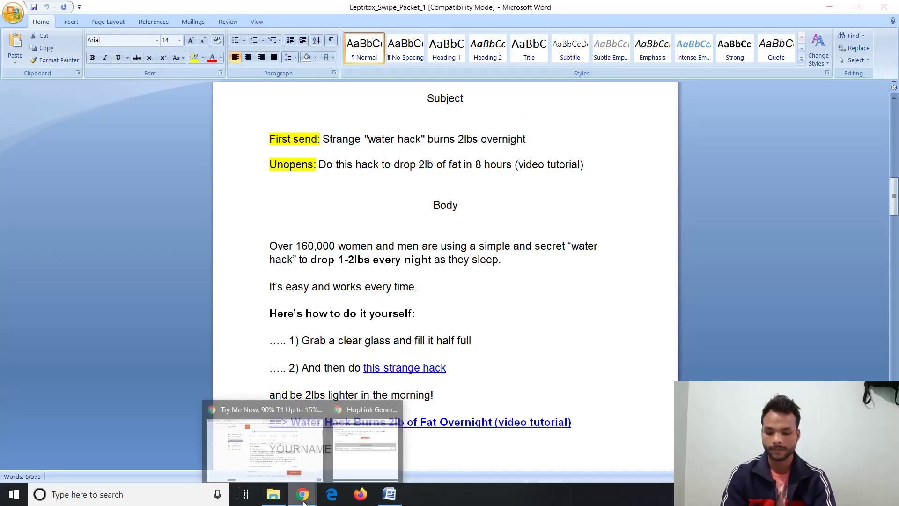
{"action": "left_click", "coordinate": [285, 470]}
{"action": "left_click", "coordinate": [540, 160]}
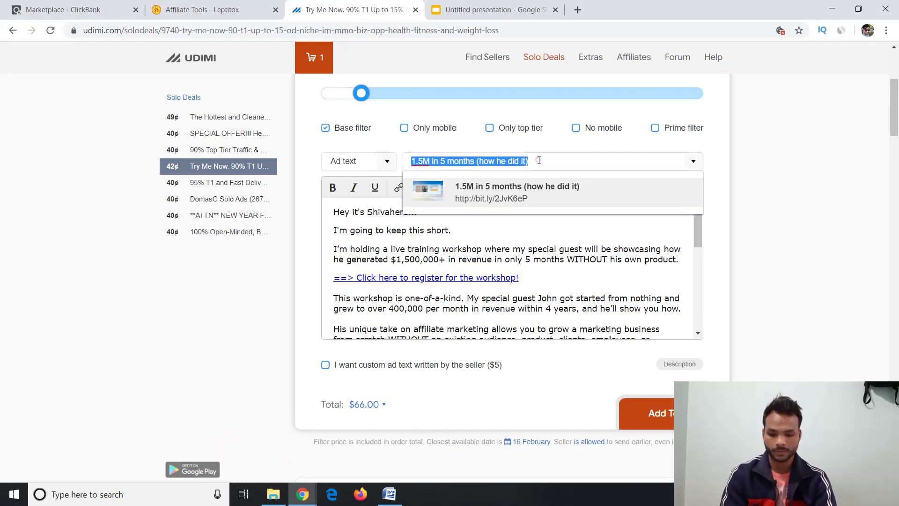
{"action": "key", "text": "ctrl+v"}
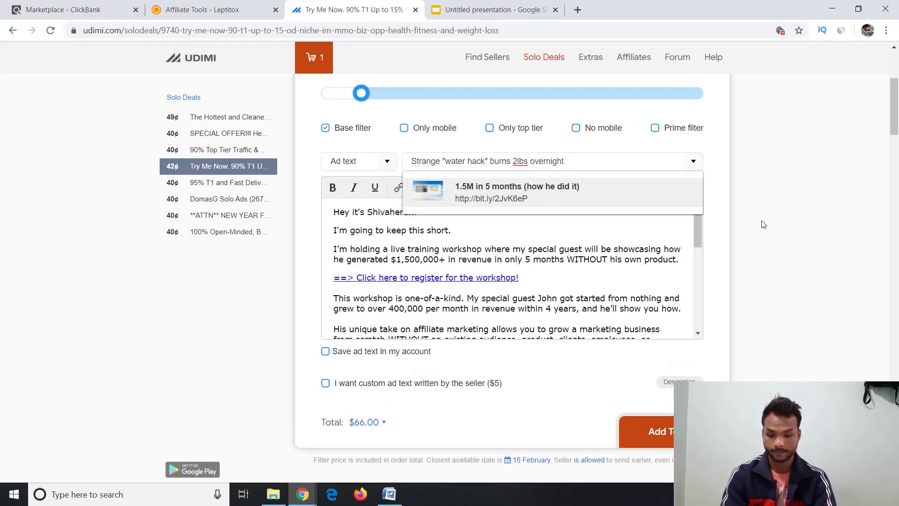
{"action": "left_click", "coordinate": [727, 242]}
- Replace the Udimi order's ad text body with the first-send email body copied from the Leptitox swipe document in Word
{"action": "key", "text": "alt+Tab"}
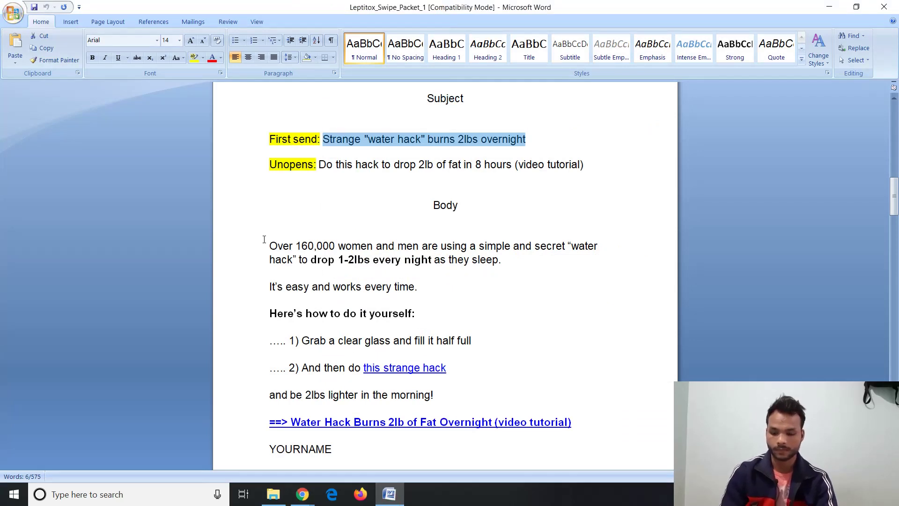
{"action": "left_click_drag", "start_coordinate": [265, 241], "coordinate": [435, 444]}
{"action": "left_click", "coordinate": [302, 494]}
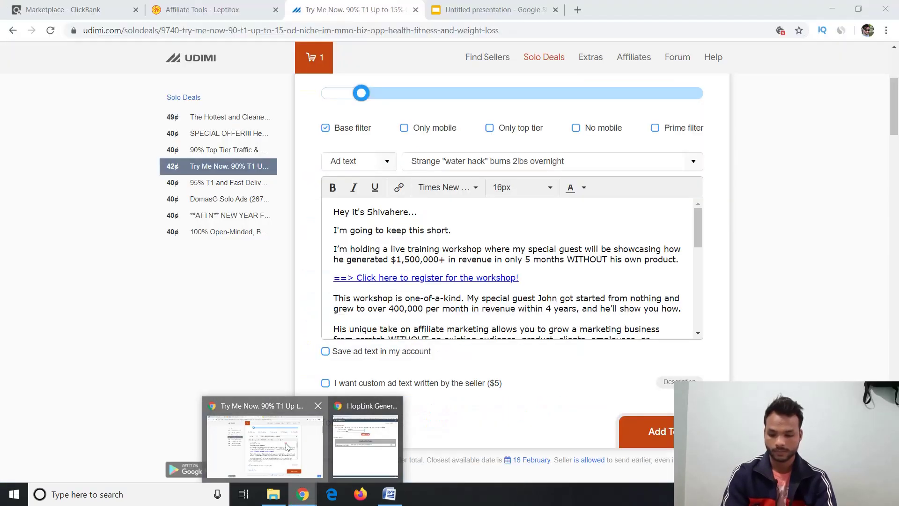
{"action": "left_click", "coordinate": [288, 446]}
{"action": "left_click", "coordinate": [498, 211]}
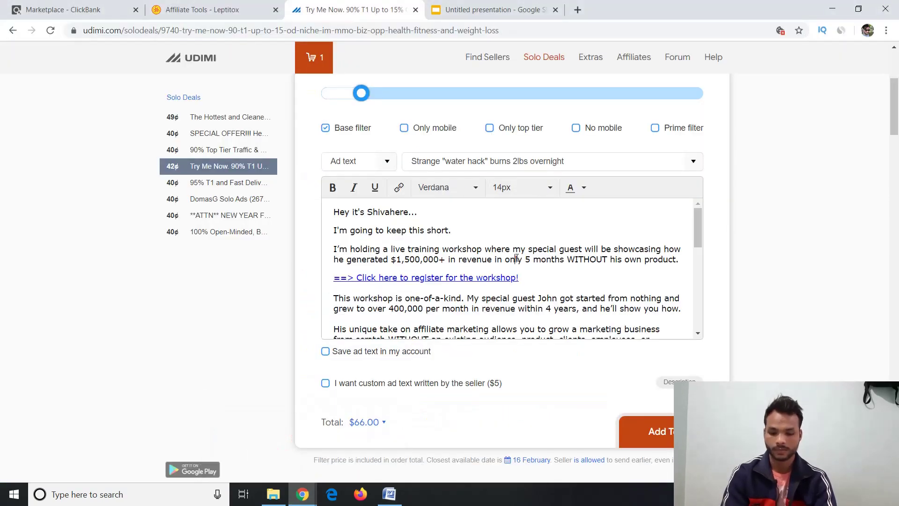
{"action": "triple_click", "coordinate": [515, 257]}
{"action": "key", "text": "ctrl+a"}
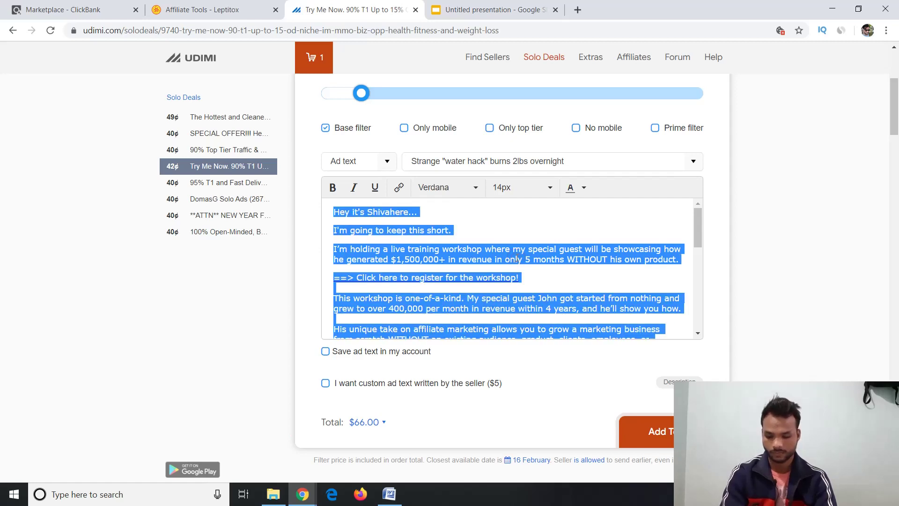
{"action": "key", "text": "ctrl+v"}
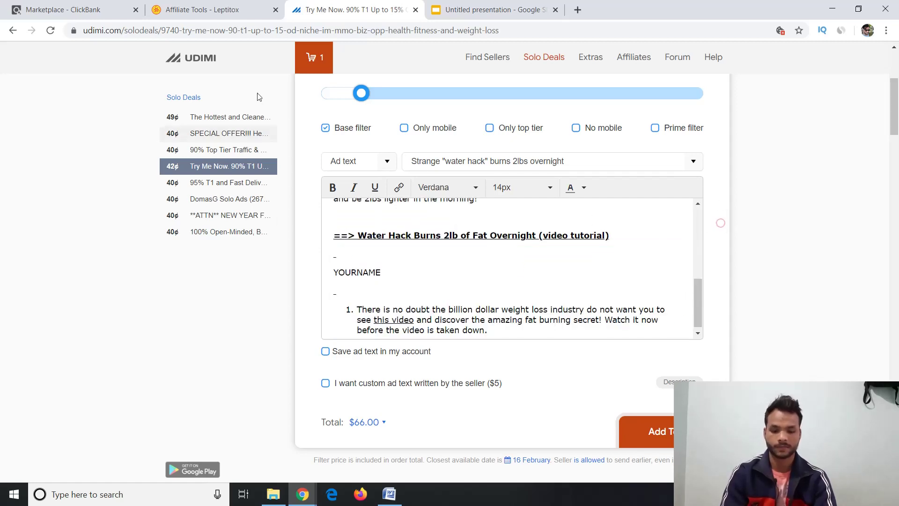
- Switch to the ClickBank HopLink Generator window and copy the HopShield encrypted HopLink for Leptitox
{"action": "mouse_move", "coordinate": [302, 495]}
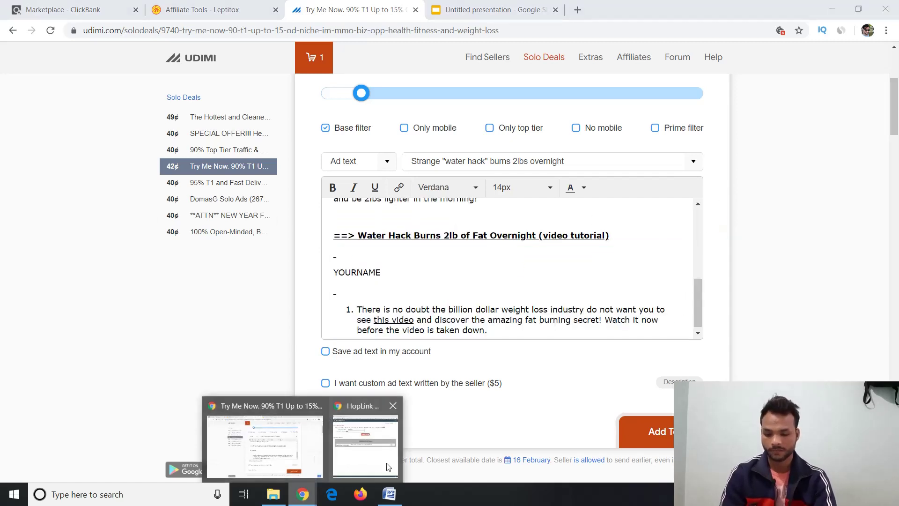
{"action": "left_click", "coordinate": [389, 464]}
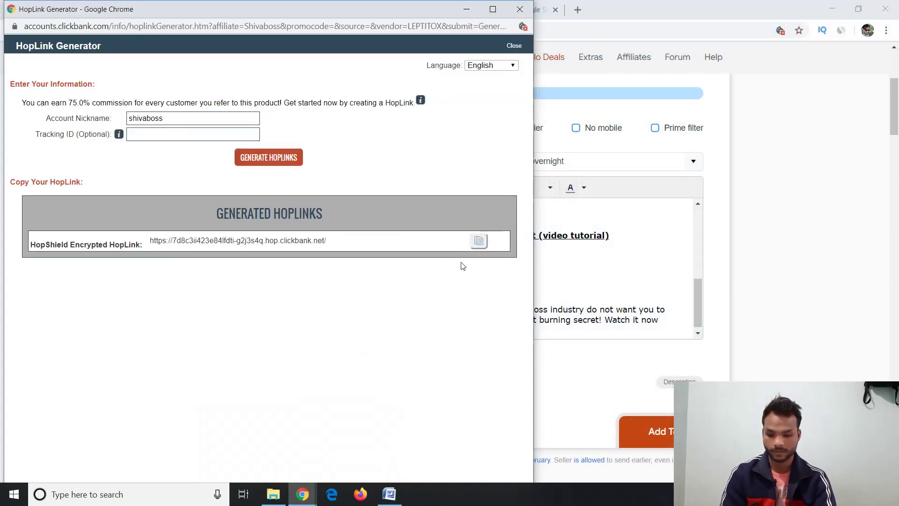
{"action": "left_click", "coordinate": [479, 248]}
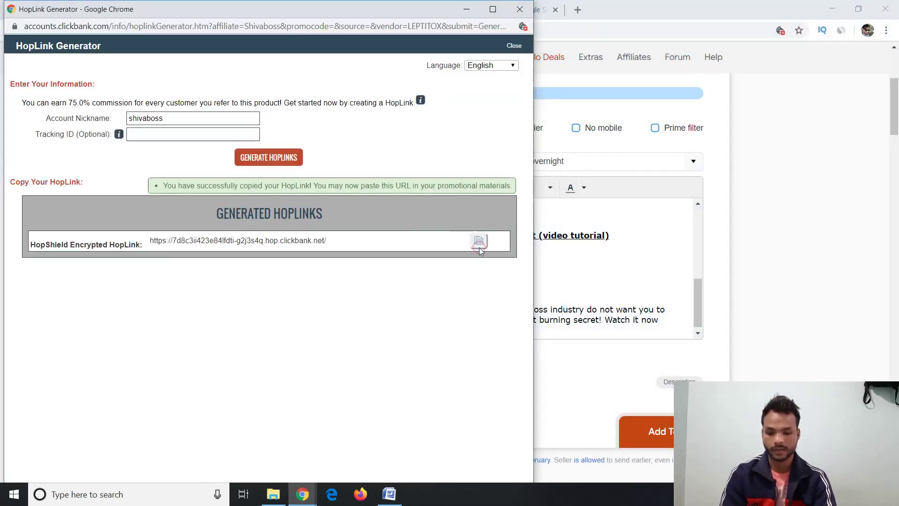
- In the Udimi ad text, link the line "==> Water Hack Burns 2lb of Fat Overnight (video tutorial)" to the copied HopLink
{"action": "left_click", "coordinate": [561, 363]}
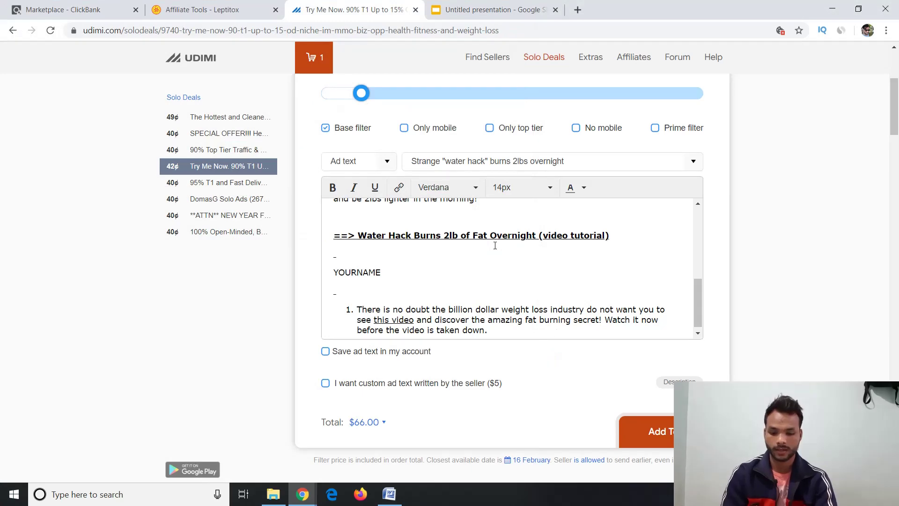
{"action": "triple_click", "coordinate": [509, 237]}
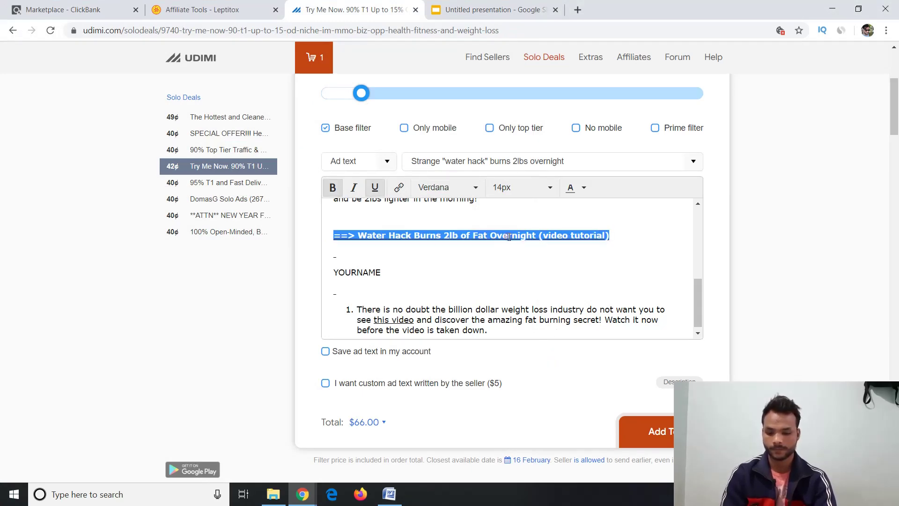
{"action": "left_click", "coordinate": [399, 188]}
{"action": "left_click", "coordinate": [404, 249]}
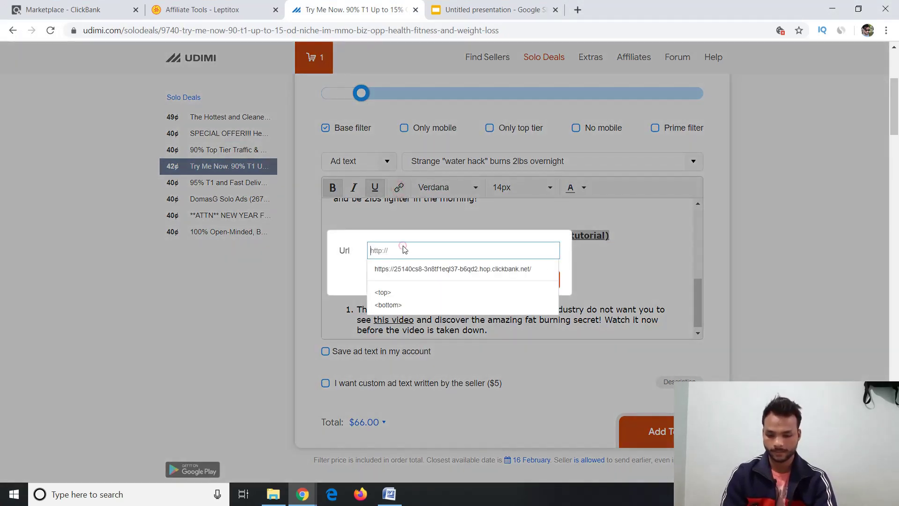
{"action": "key", "text": "ctrl+v"}
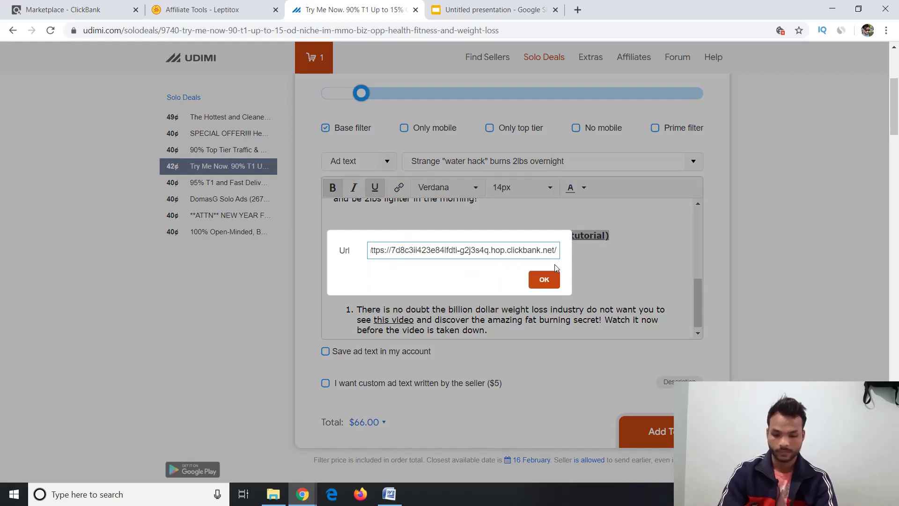
{"action": "left_click", "coordinate": [544, 280]}
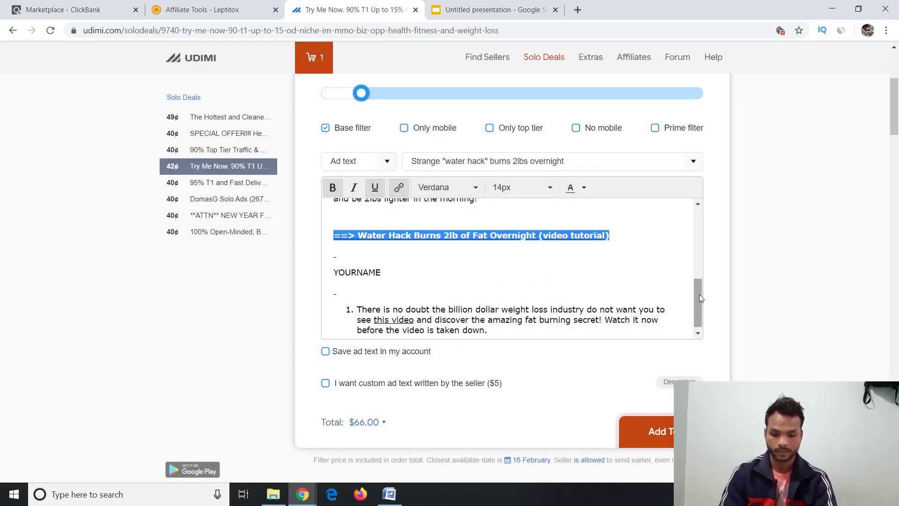
- Link the words "this strange hack" in the ad text's second instruction to the same ClickBank HopLink
{"action": "left_click_drag", "start_coordinate": [698, 294], "coordinate": [599, 255]}
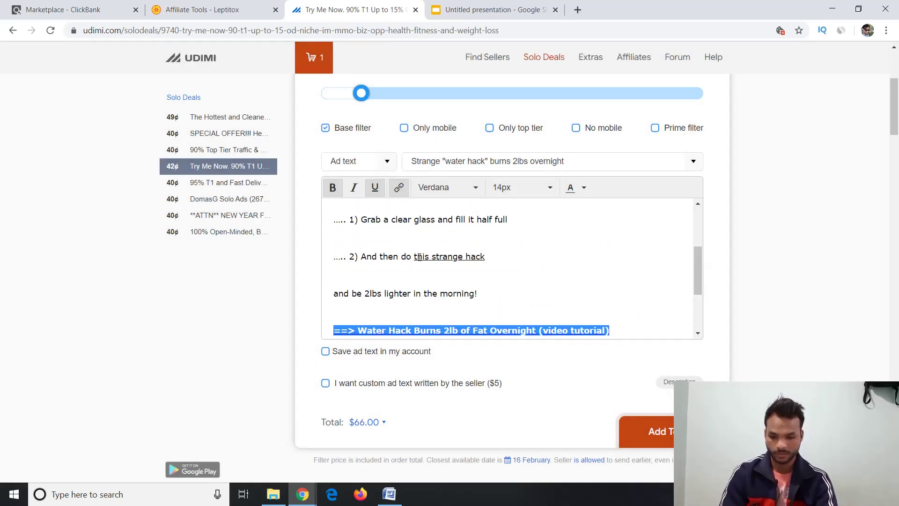
{"action": "left_click_drag", "start_coordinate": [415, 256], "coordinate": [486, 256]}
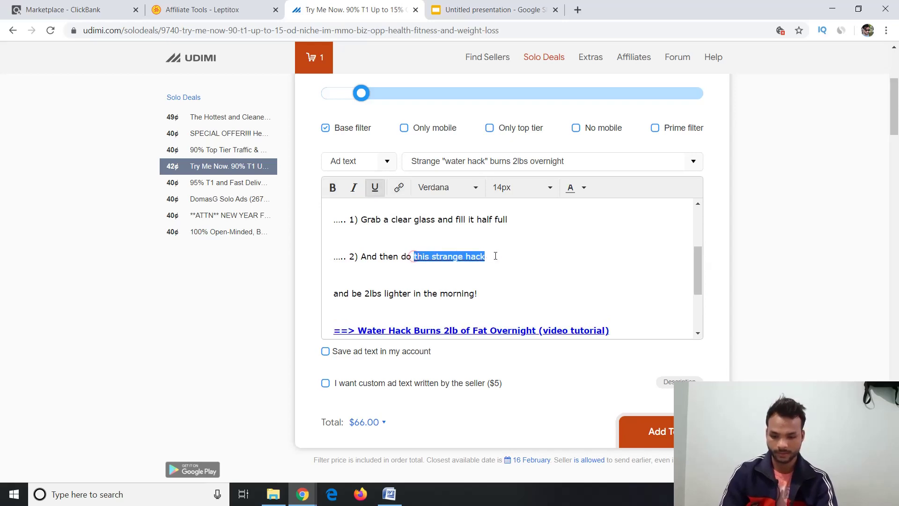
{"action": "left_click", "coordinate": [400, 187]}
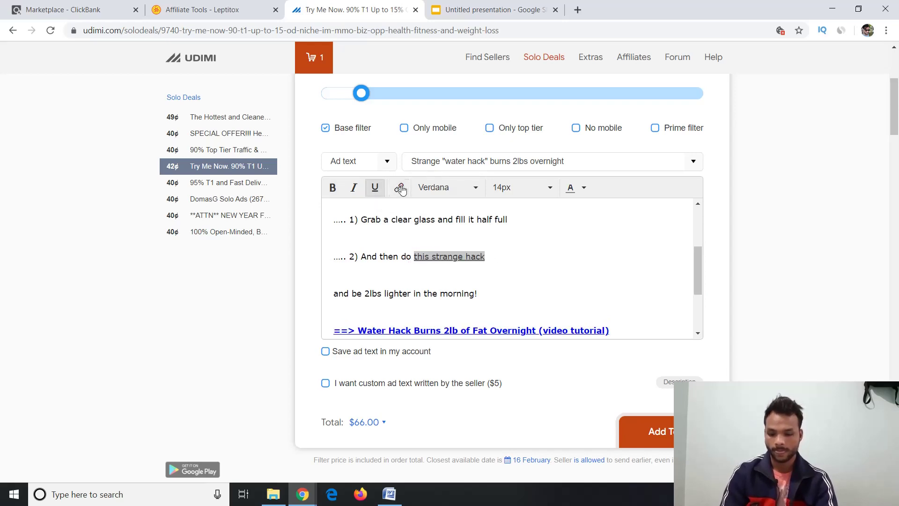
{"action": "left_click", "coordinate": [411, 242]}
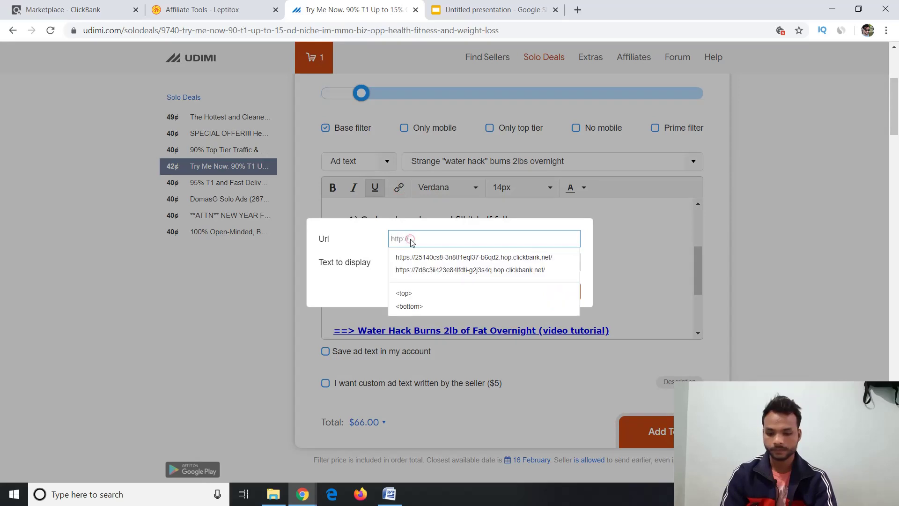
{"action": "type", "text": "https://7d8c3ii423e84lfdti-g2j3s4q.hop.clickbank.net/"}
{"action": "left_click", "coordinate": [556, 287]}
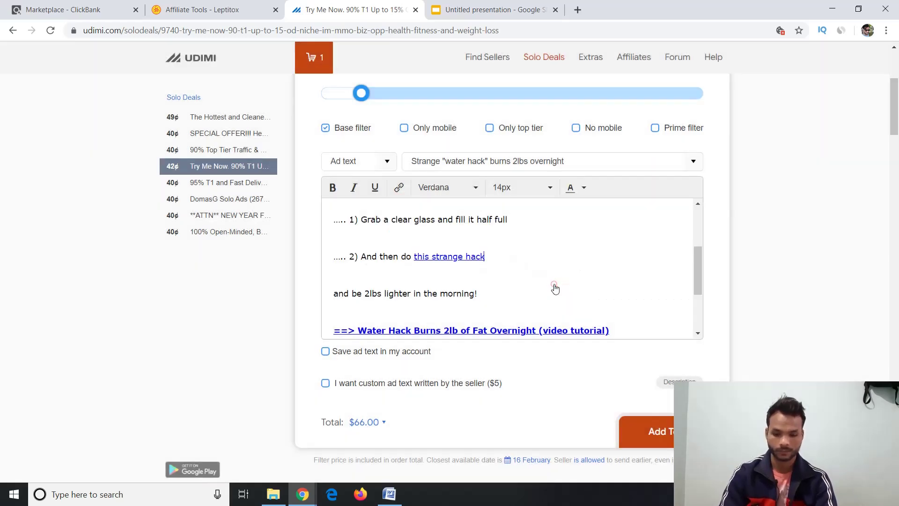
- Replace the YOURNAME placeholder below the video tutorial link with the sender's full name
{"action": "left_click", "coordinate": [684, 266]}
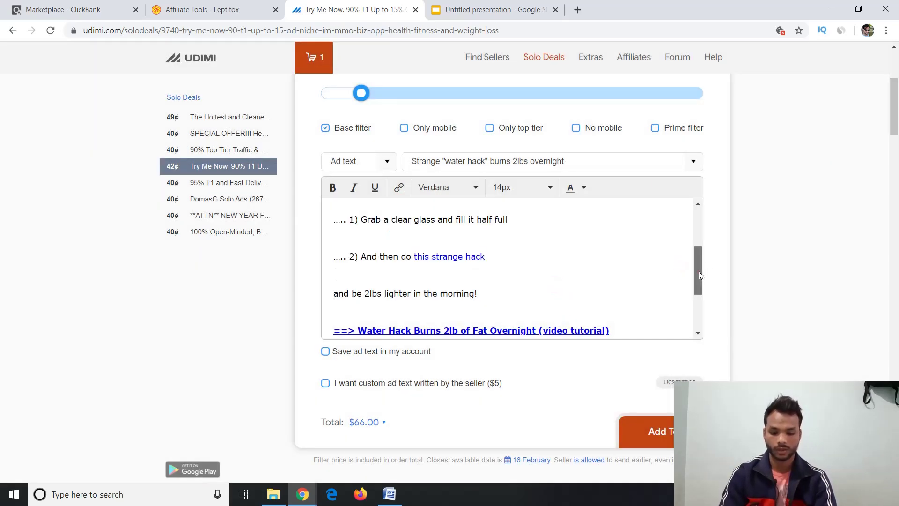
{"action": "left_click_drag", "start_coordinate": [699, 271], "coordinate": [728, 189]}
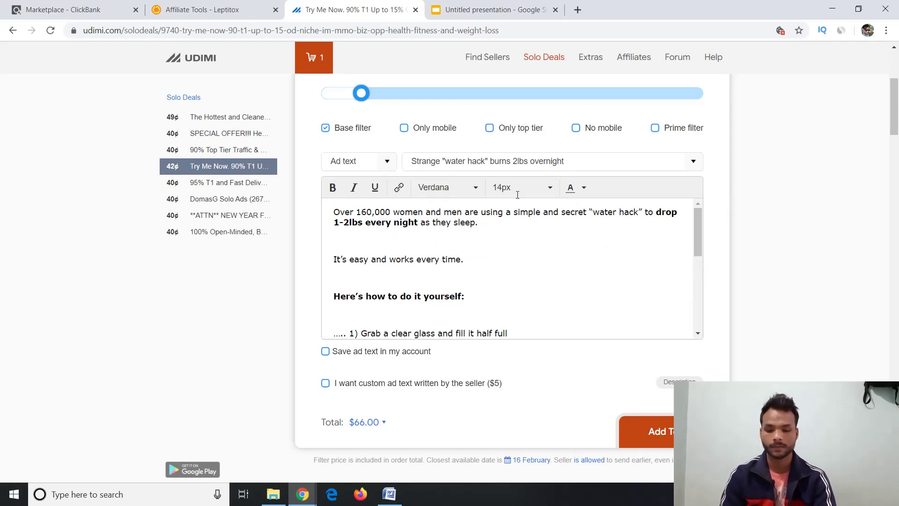
{"action": "triple_click", "coordinate": [470, 257]}
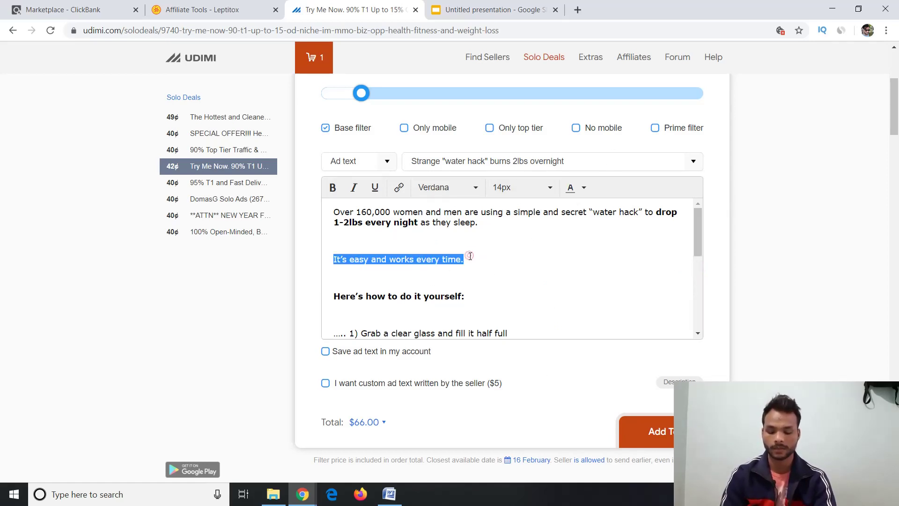
{"action": "left_click", "coordinate": [469, 256]}
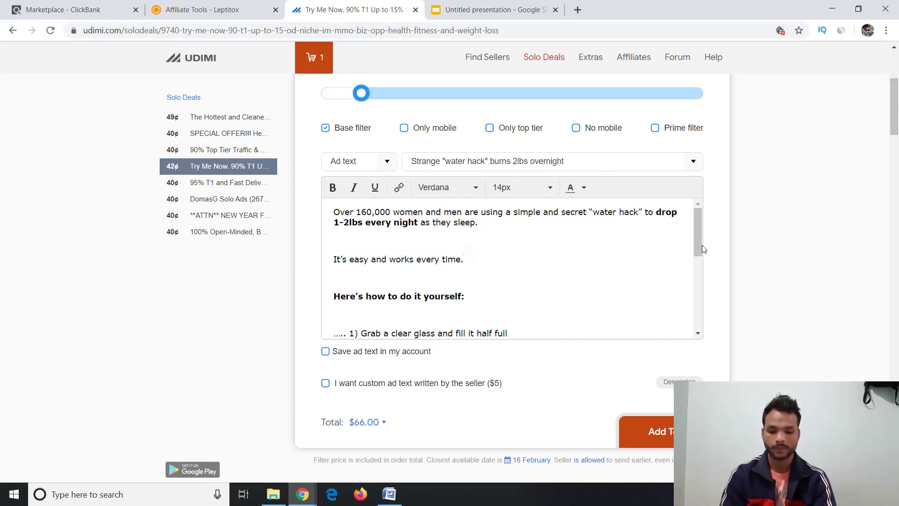
{"action": "left_click_drag", "start_coordinate": [698, 244], "coordinate": [700, 296]}
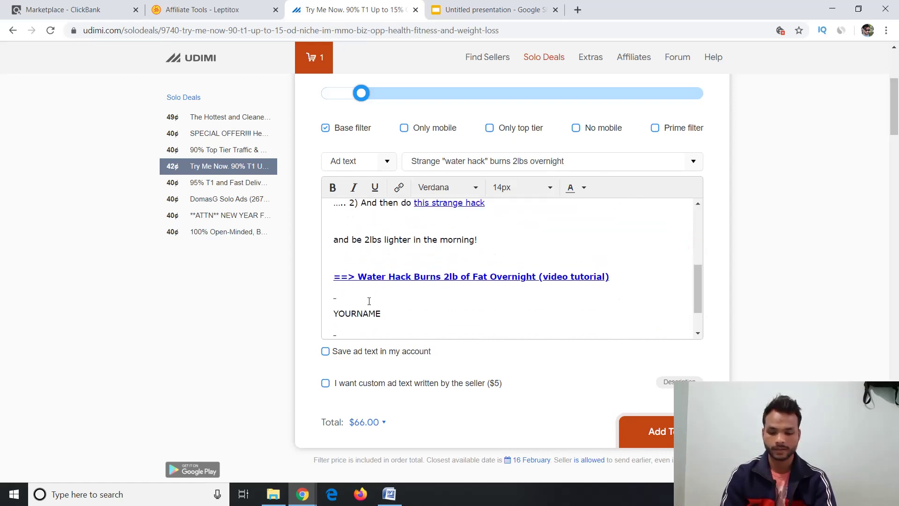
{"action": "double_click", "coordinate": [357, 315]}
{"action": "type", "text": "S"}
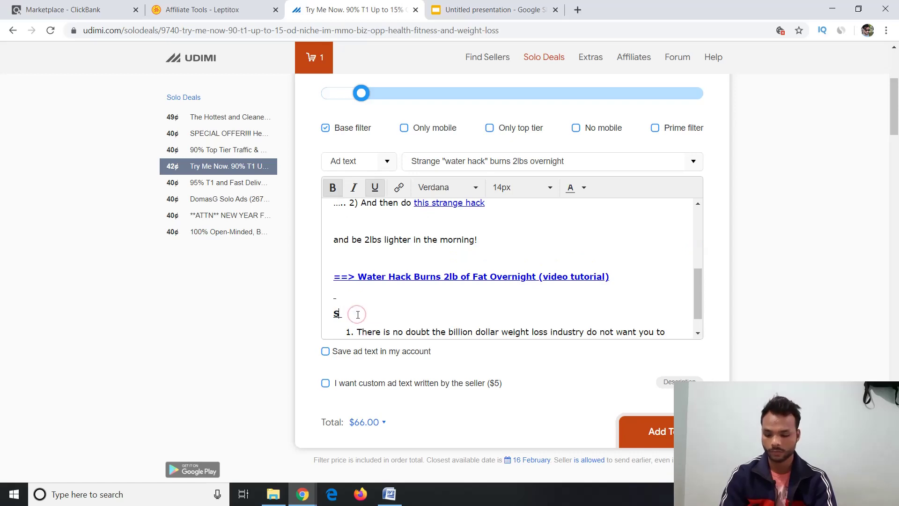
{"action": "type", "text": "hiva Bhilala"}
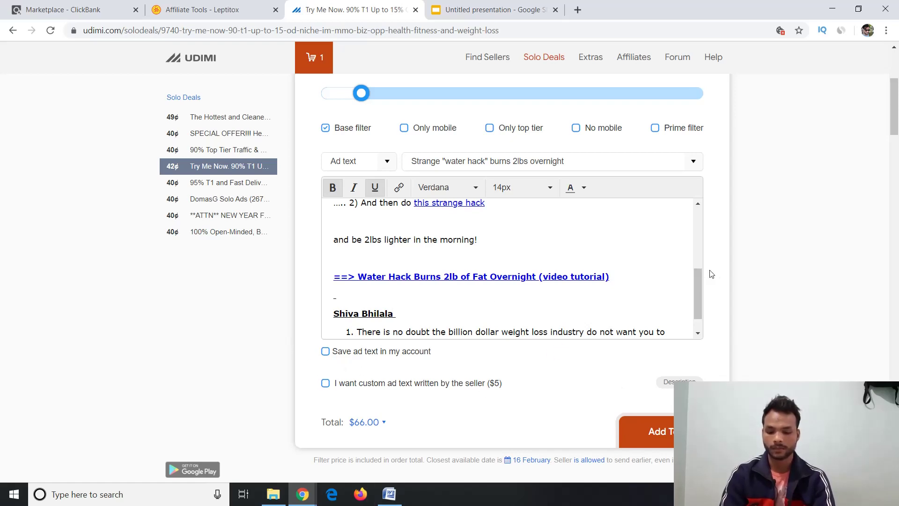
- Check the $5 seller-written custom ad text option, leaving it off, and review the order form, ad text and seller details
{"action": "left_click", "coordinate": [360, 385]}
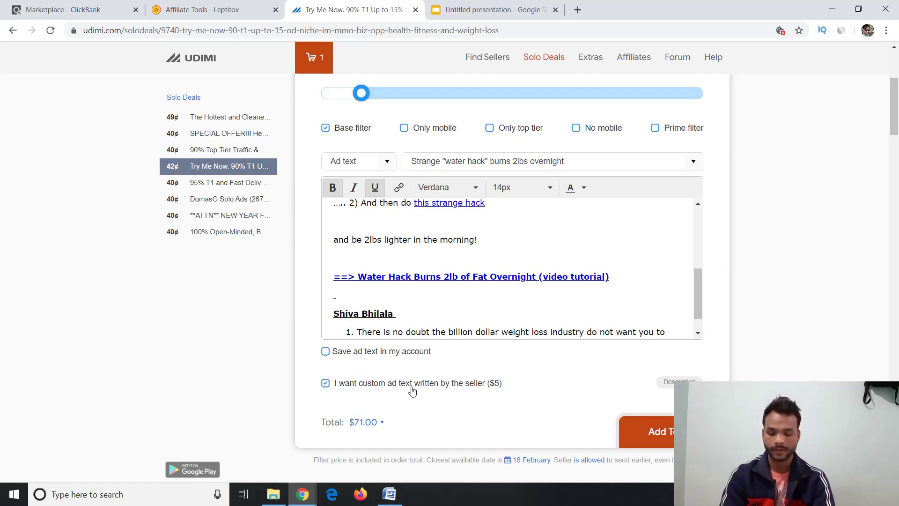
{"action": "left_click", "coordinate": [466, 387]}
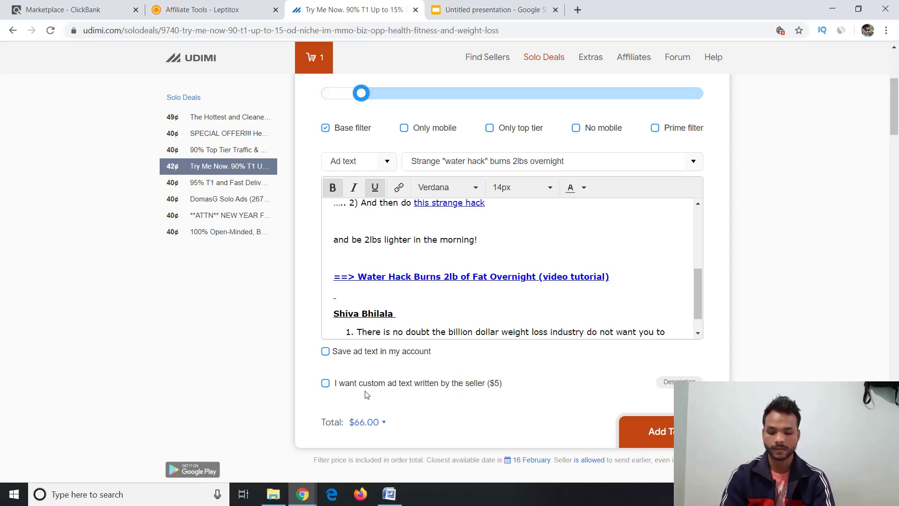
{"action": "scroll", "coordinate": [432, 406], "scroll_direction": "up", "scroll_amount": 2}
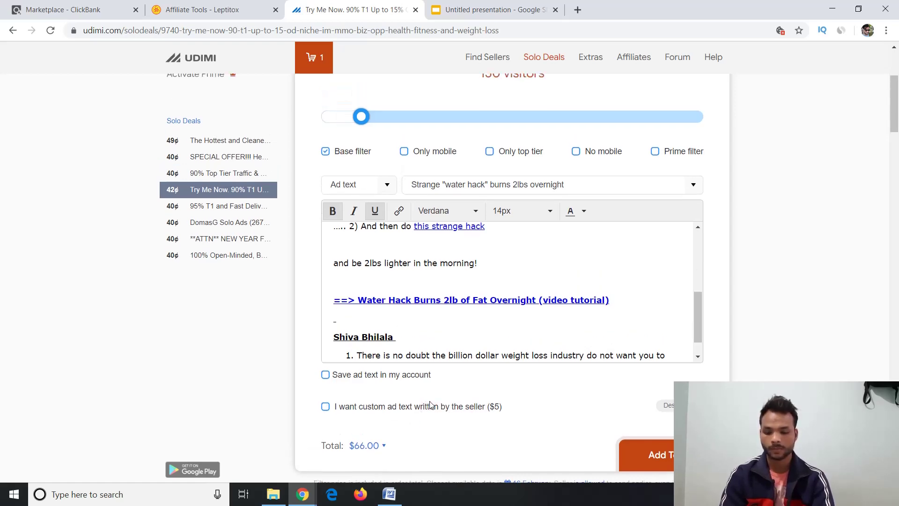
{"action": "scroll", "coordinate": [432, 405], "scroll_direction": "down", "scroll_amount": 3}
{"action": "scroll", "coordinate": [431, 405], "scroll_direction": "down", "scroll_amount": 5}
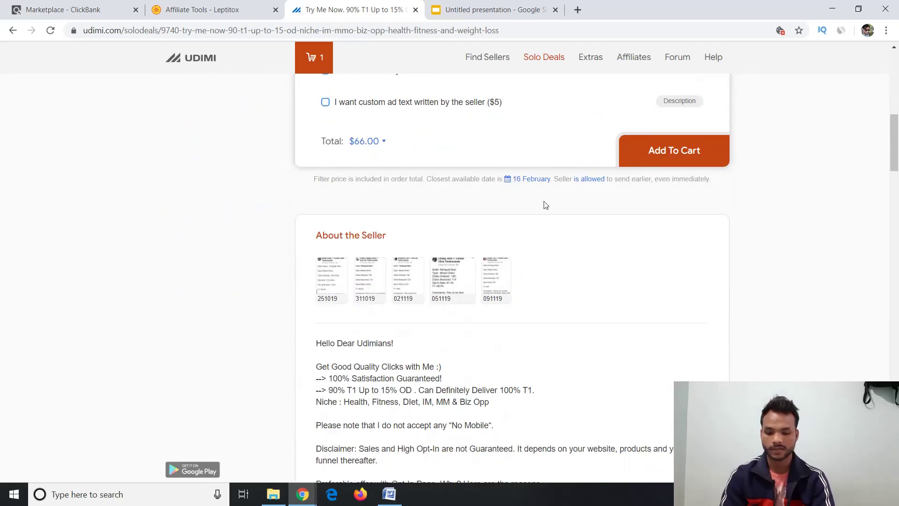
{"action": "scroll", "coordinate": [546, 205], "scroll_direction": "up", "scroll_amount": 10}
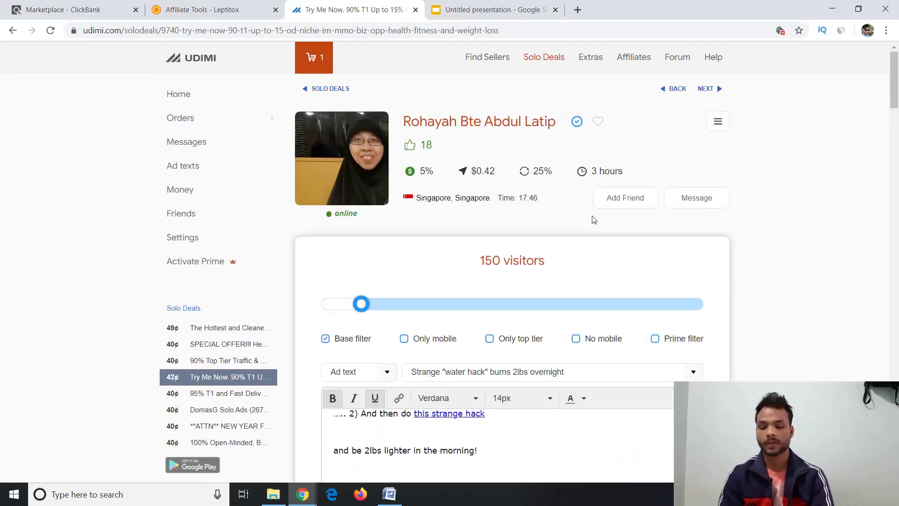
{"action": "scroll", "coordinate": [670, 261], "scroll_direction": "down", "scroll_amount": 1}
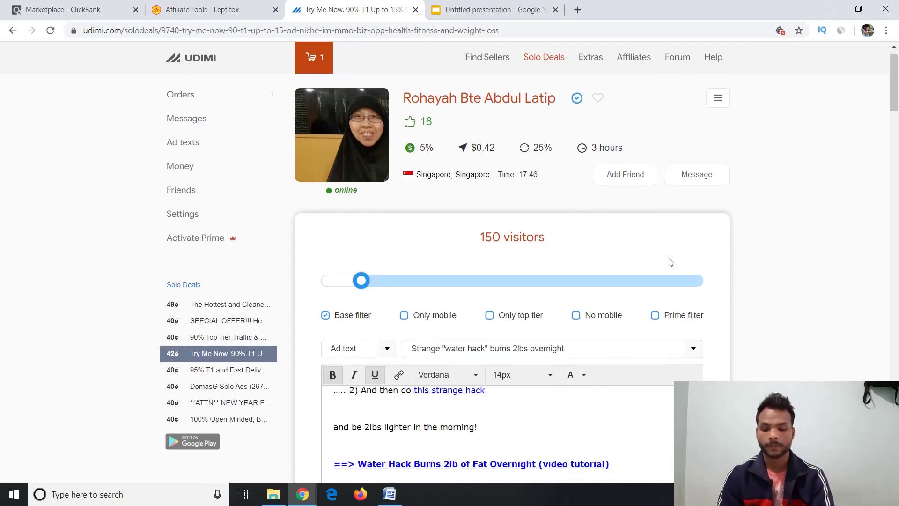
{"action": "scroll", "coordinate": [671, 262], "scroll_direction": "down", "scroll_amount": 6}
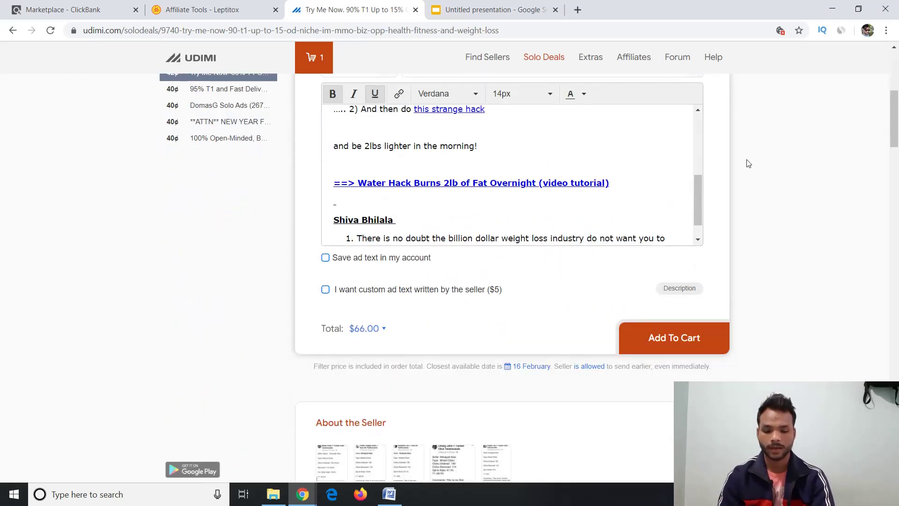
{"action": "left_click_drag", "start_coordinate": [699, 200], "coordinate": [711, 129]}
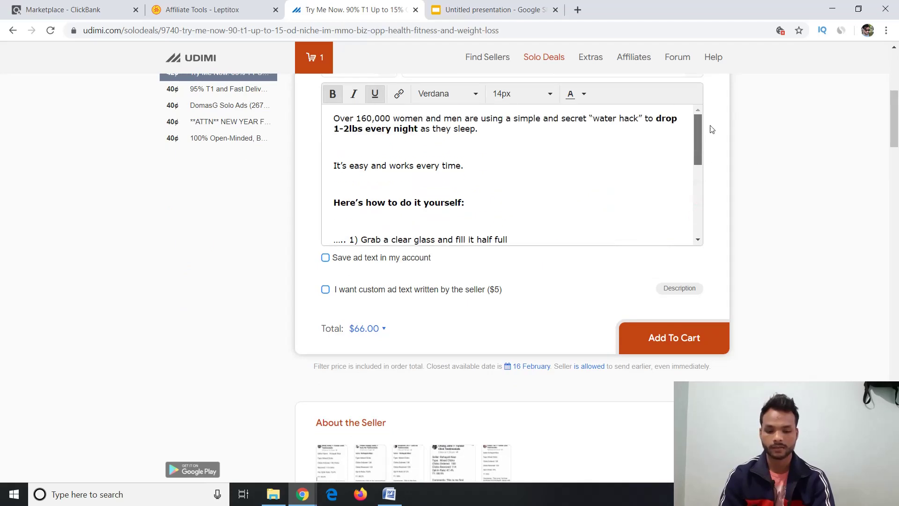
{"action": "scroll", "coordinate": [715, 146], "scroll_direction": "up", "scroll_amount": 1}
{"action": "scroll", "coordinate": [715, 145], "scroll_direction": "down", "scroll_amount": 5}
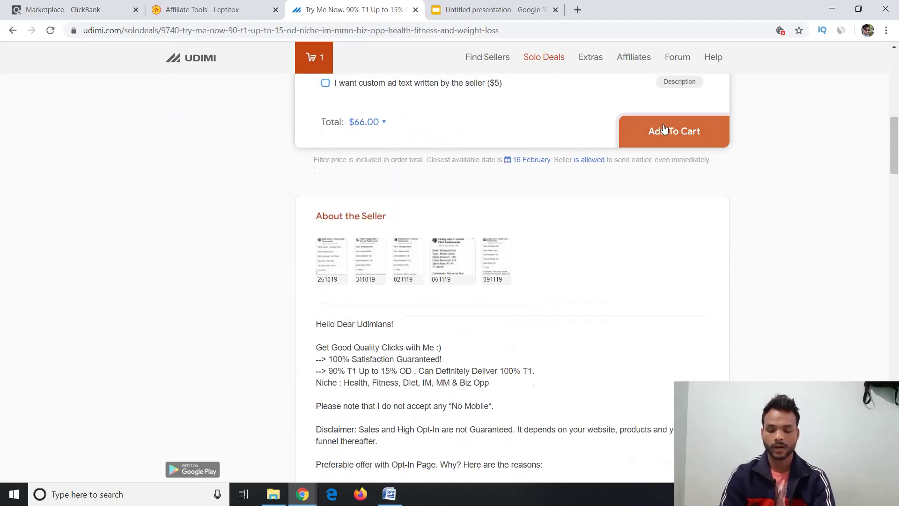
{"action": "scroll", "coordinate": [670, 129], "scroll_direction": "up", "scroll_amount": 7}
{"action": "scroll", "coordinate": [664, 129], "scroll_direction": "up", "scroll_amount": 4}
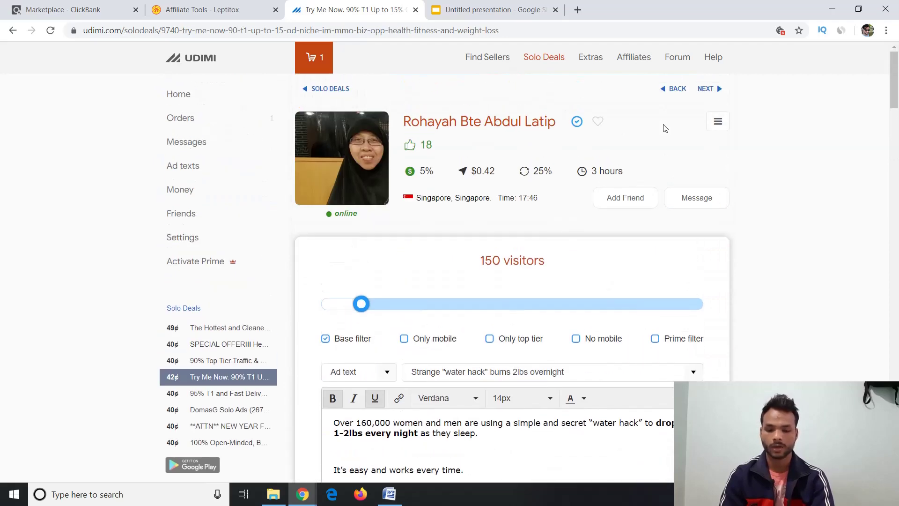
- Return to the solo deals list and open the first listed $0.40 deal, titled "5 sales after the first 66 leads !"
{"action": "left_click", "coordinate": [544, 60]}
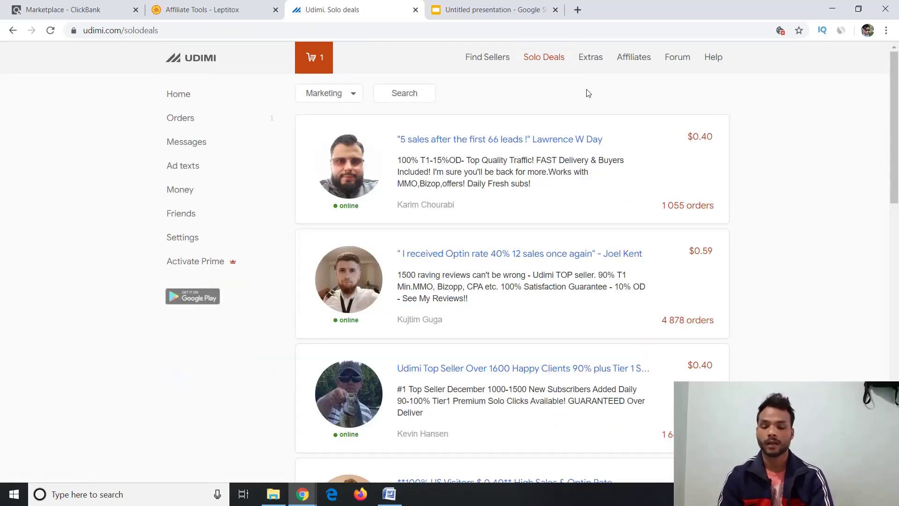
{"action": "scroll", "coordinate": [514, 95], "scroll_direction": "down", "scroll_amount": 1}
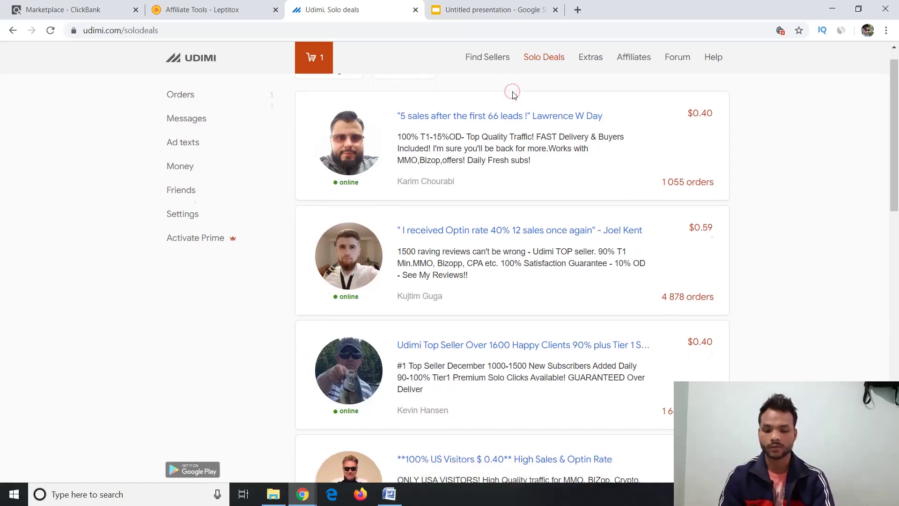
{"action": "scroll", "coordinate": [515, 95], "scroll_direction": "up", "scroll_amount": 1}
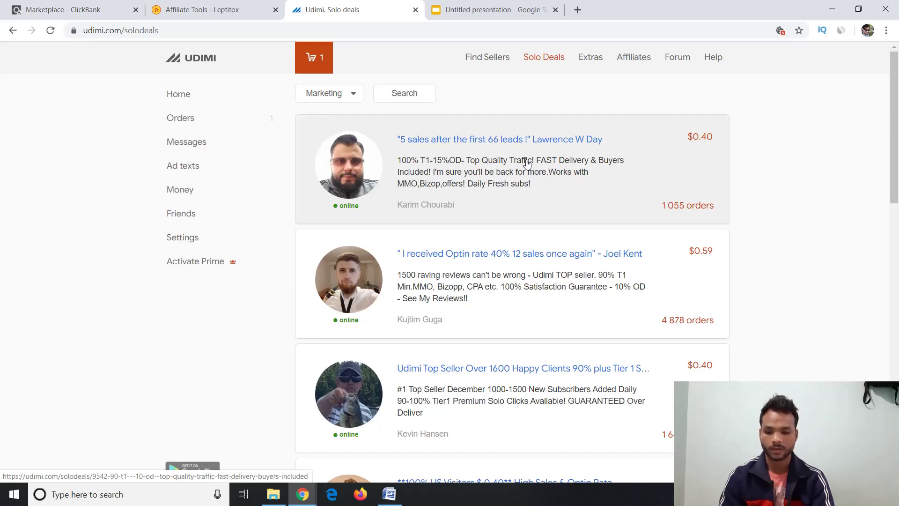
{"action": "left_click", "coordinate": [485, 177]}
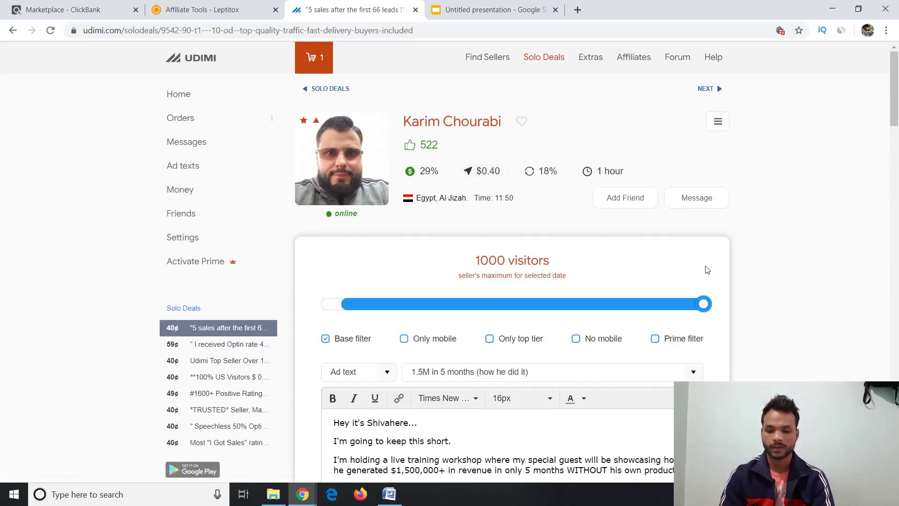
- Try several visitor amounts for this solo deal and settle on 100 visitors
{"action": "left_click", "coordinate": [346, 313]}
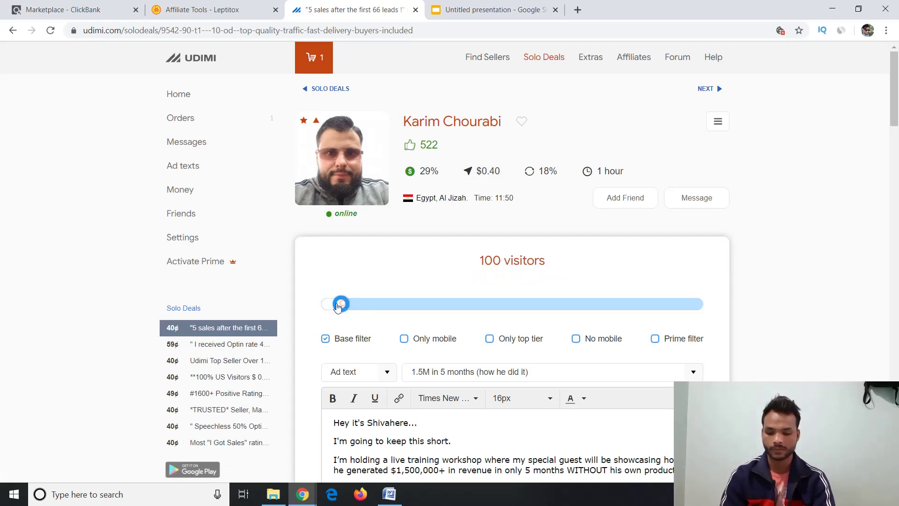
{"action": "left_click", "coordinate": [400, 308]}
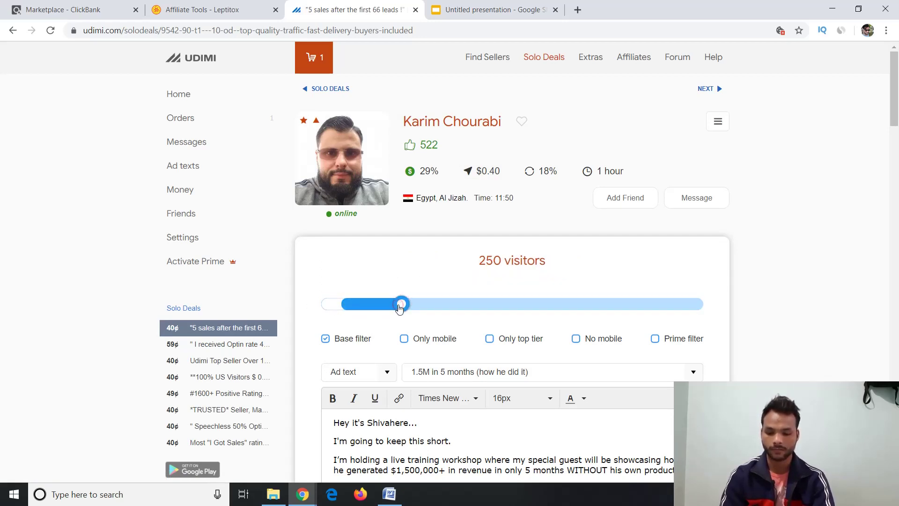
{"action": "left_click", "coordinate": [443, 308]}
{"action": "left_click", "coordinate": [495, 300]}
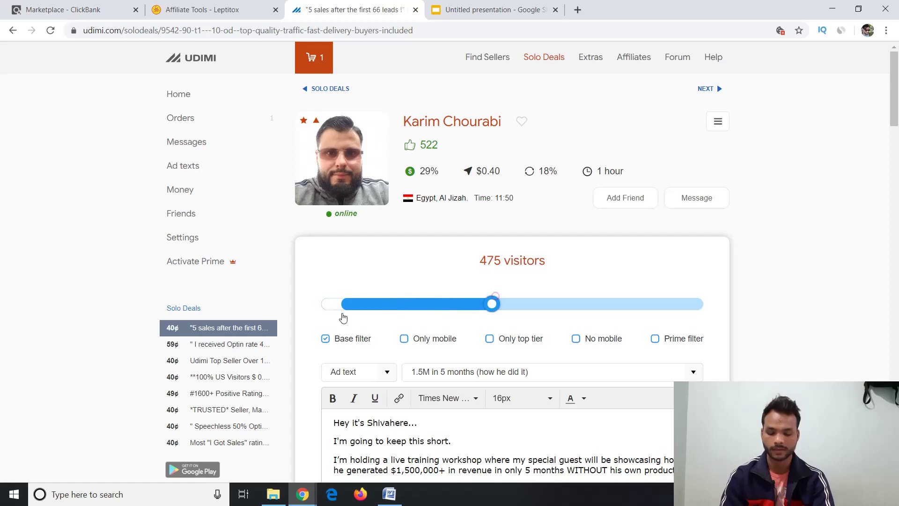
{"action": "left_click", "coordinate": [354, 306]}
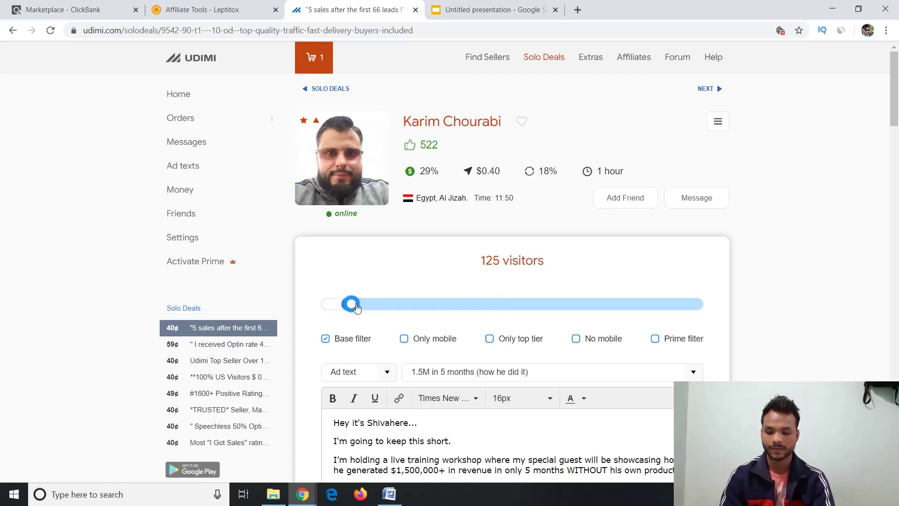
{"action": "left_click", "coordinate": [328, 307]}
- Review the deal's order form: filters, the saved ad text "1.5M in 5 months (how he did it)", total price and seller details
{"action": "scroll", "coordinate": [393, 274], "scroll_direction": "down", "scroll_amount": 2}
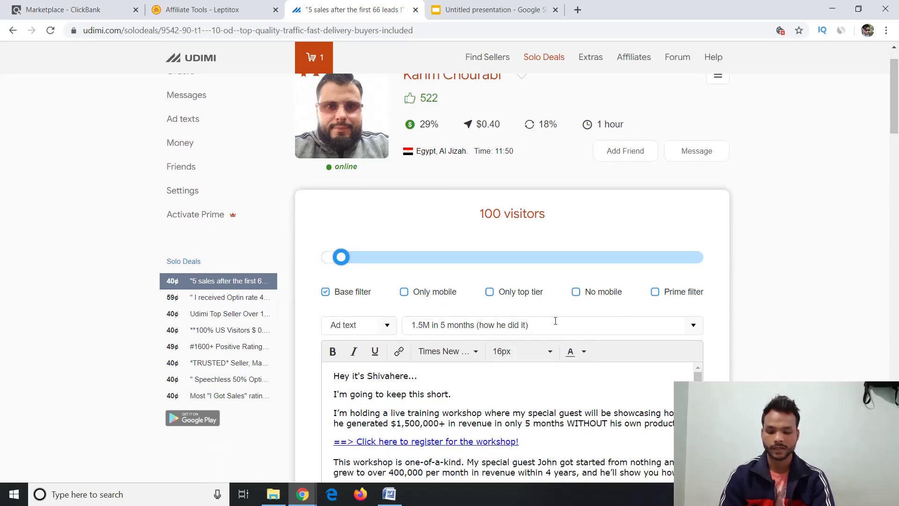
{"action": "scroll", "coordinate": [720, 281], "scroll_direction": "down", "scroll_amount": 5}
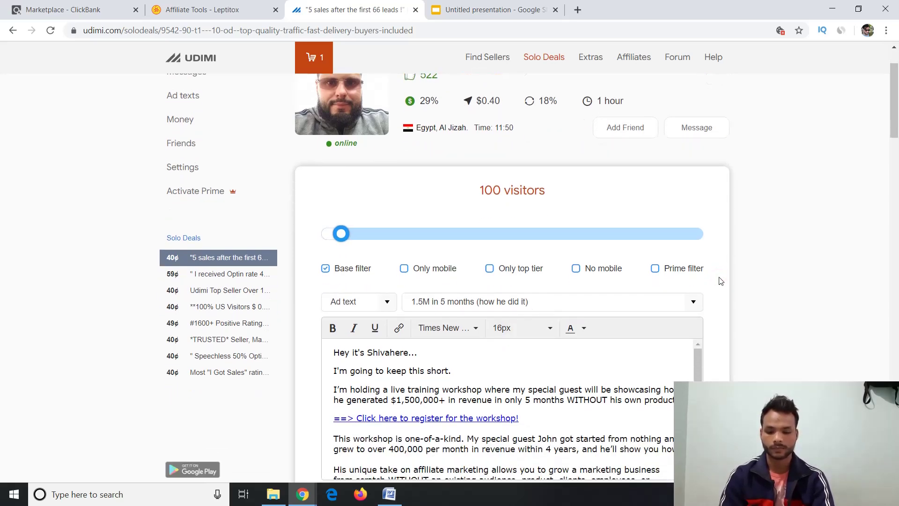
{"action": "scroll", "coordinate": [720, 281], "scroll_direction": "up", "scroll_amount": 5}
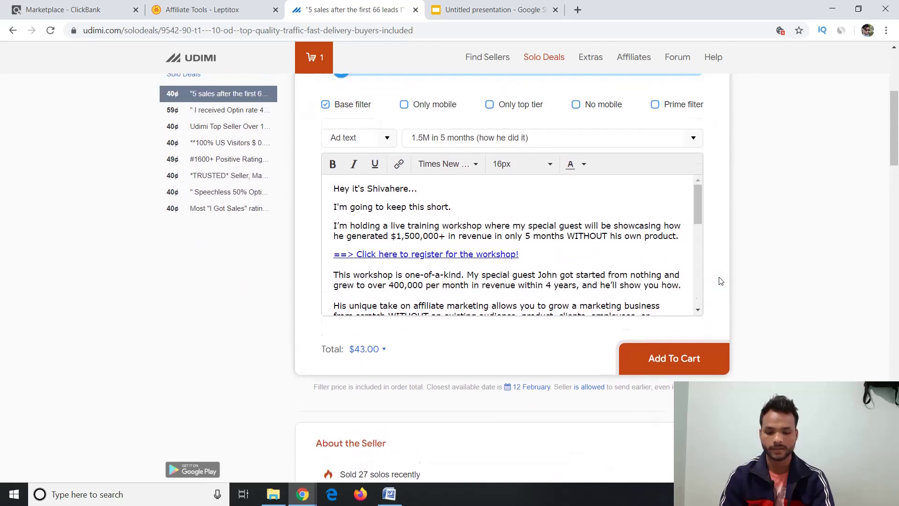
{"action": "scroll", "coordinate": [720, 280], "scroll_direction": "down", "scroll_amount": 3}
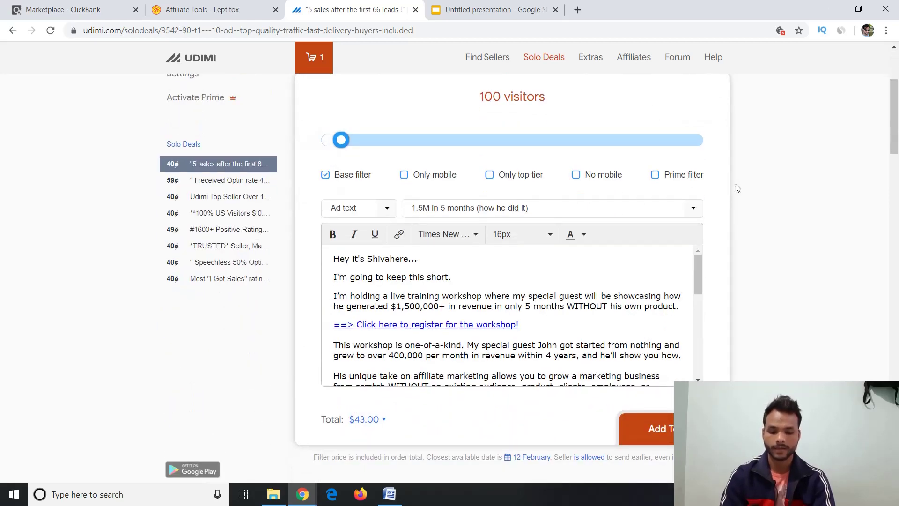
{"action": "left_click", "coordinate": [491, 207]}
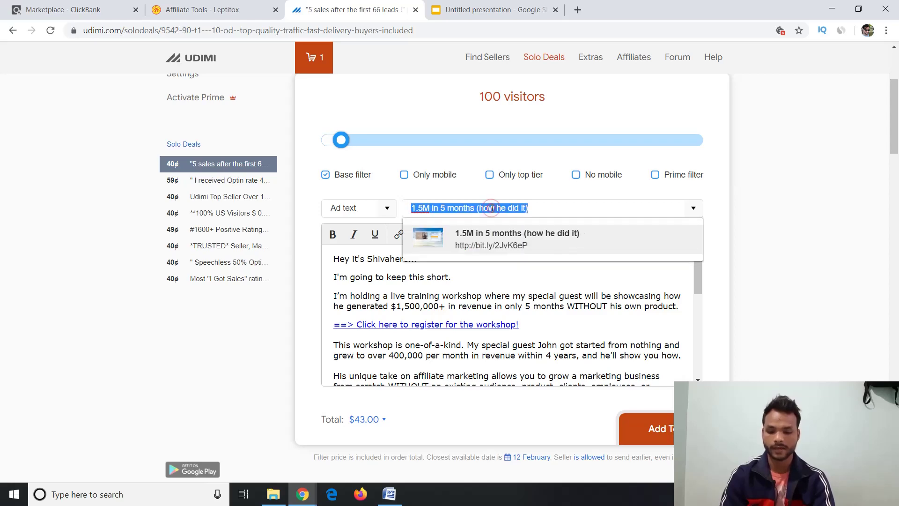
{"action": "triple_click", "coordinate": [605, 306]}
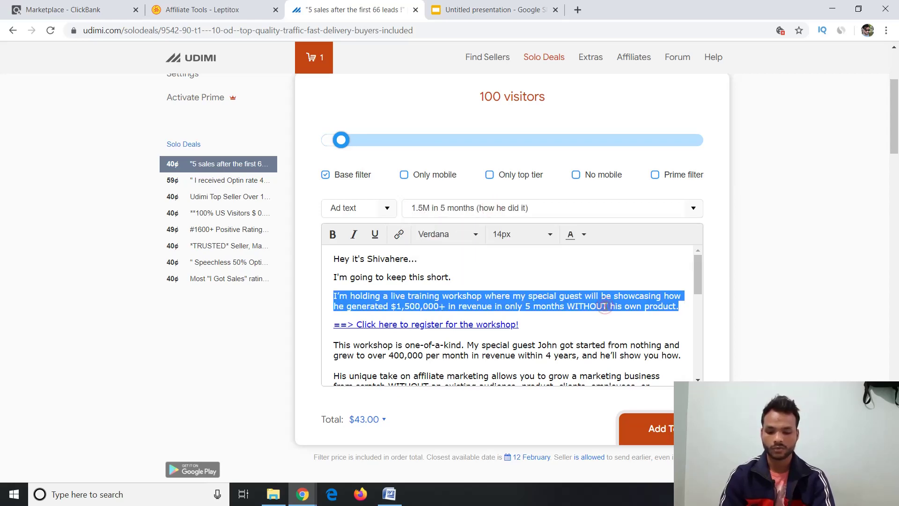
{"action": "left_click_drag", "start_coordinate": [699, 266], "coordinate": [698, 358]}
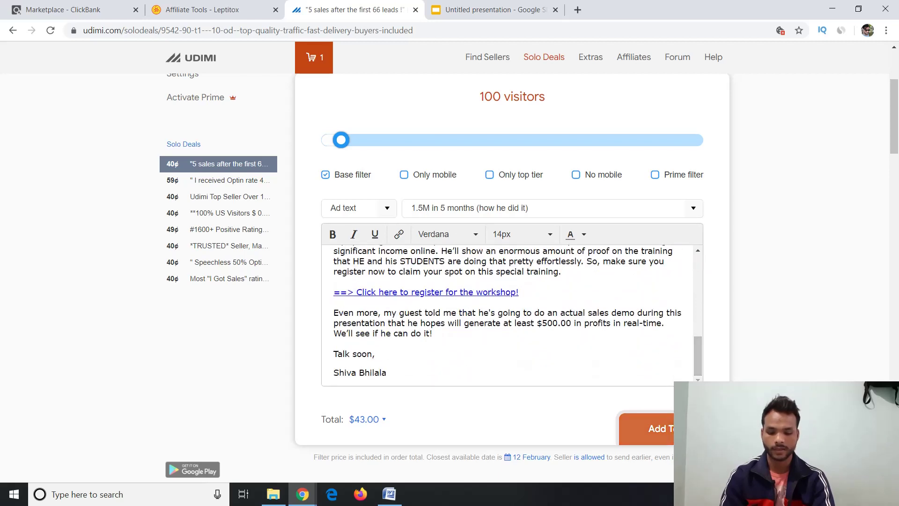
{"action": "scroll", "coordinate": [553, 412], "scroll_direction": "down", "scroll_amount": 1}
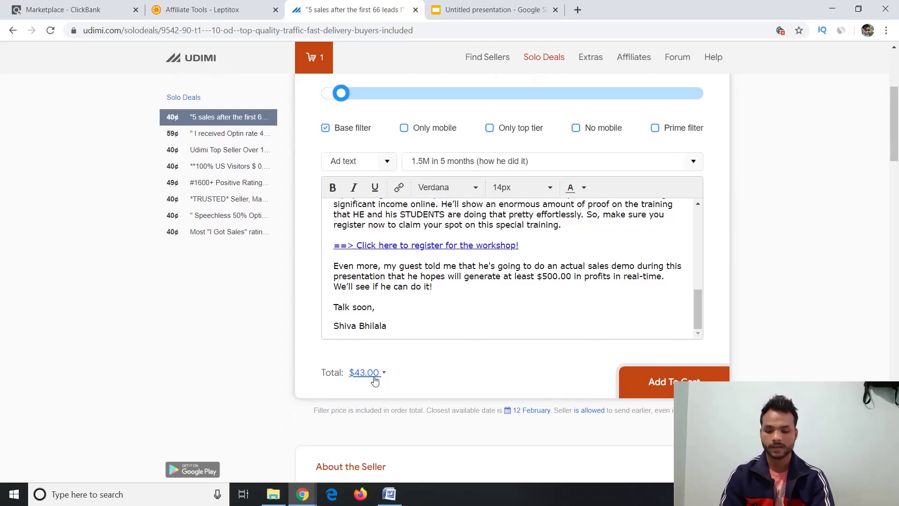
{"action": "scroll", "coordinate": [411, 375], "scroll_direction": "up", "scroll_amount": 5}
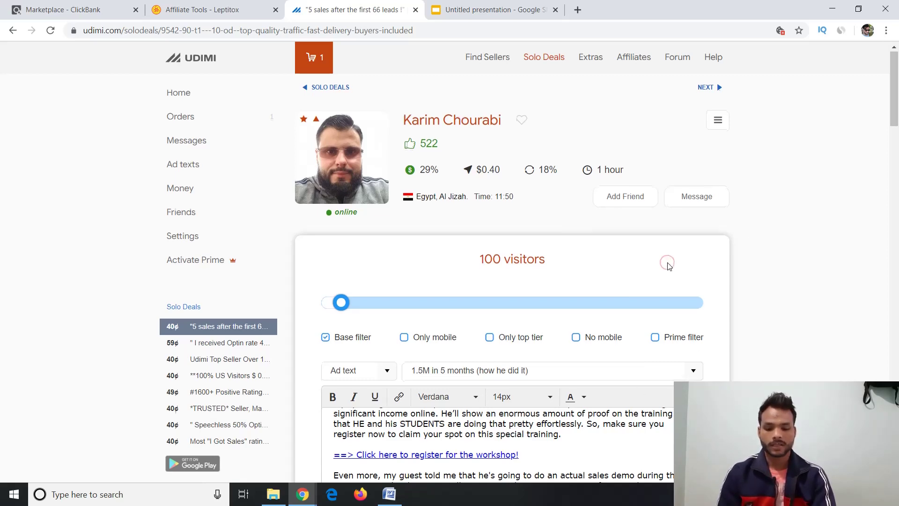
{"action": "scroll", "coordinate": [669, 266], "scroll_direction": "down", "scroll_amount": 6}
{"action": "scroll", "coordinate": [669, 266], "scroll_direction": "down", "scroll_amount": 4}
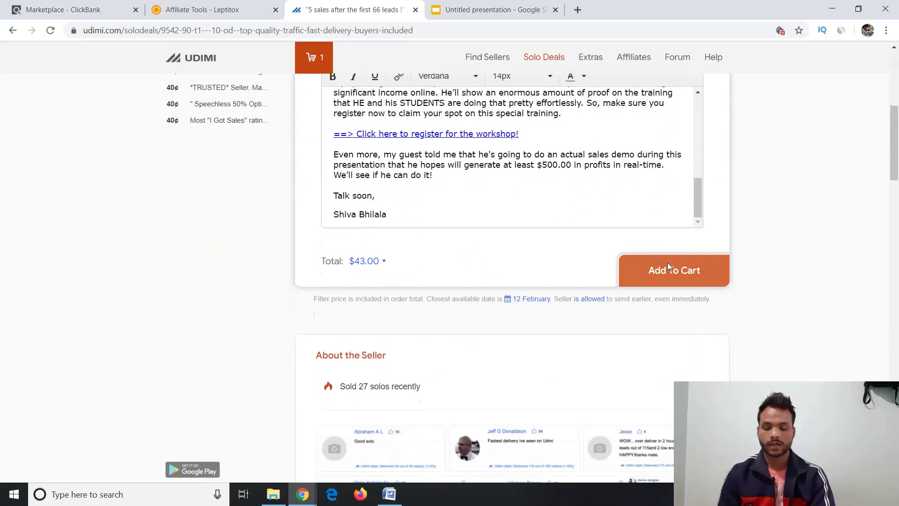
{"action": "scroll", "coordinate": [668, 263], "scroll_direction": "up", "scroll_amount": 6}
{"action": "scroll", "coordinate": [669, 265], "scroll_direction": "up", "scroll_amount": 4}
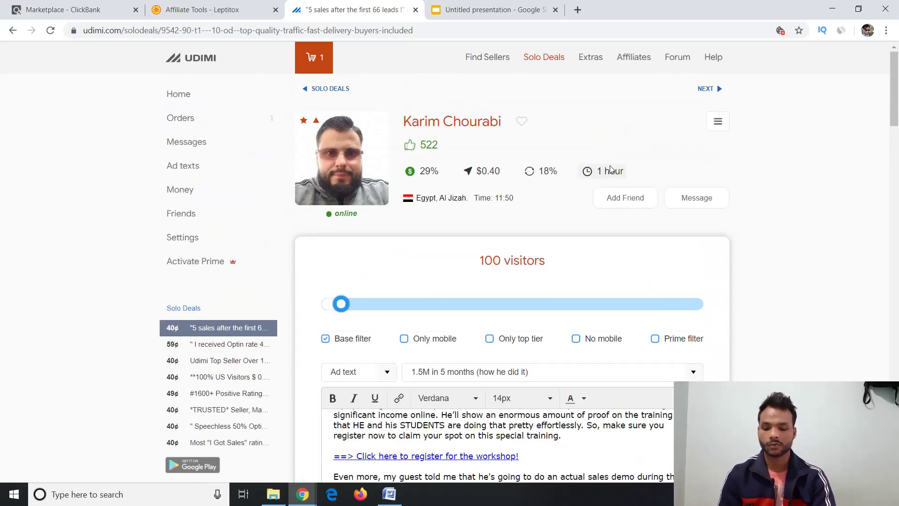
- Open the account home page and review the affiliate program, past solo orders and promoted sellers
{"action": "left_click", "coordinate": [486, 51]}
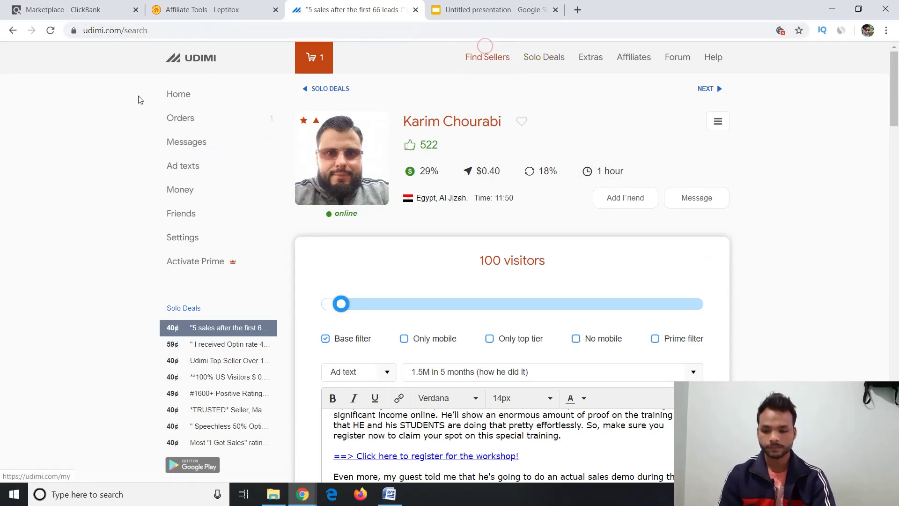
{"action": "left_click", "coordinate": [185, 96]}
{"action": "scroll", "coordinate": [188, 98], "scroll_direction": "down", "scroll_amount": 6}
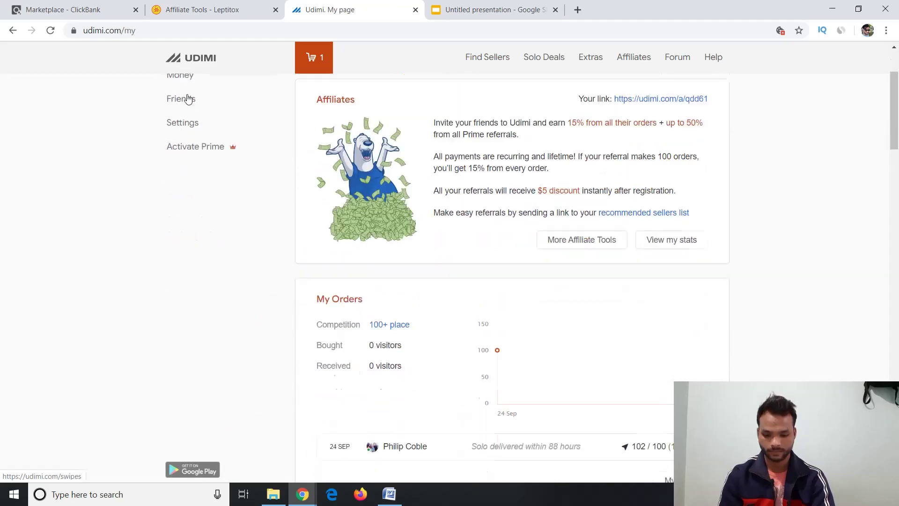
{"action": "scroll", "coordinate": [188, 98], "scroll_direction": "down", "scroll_amount": 3}
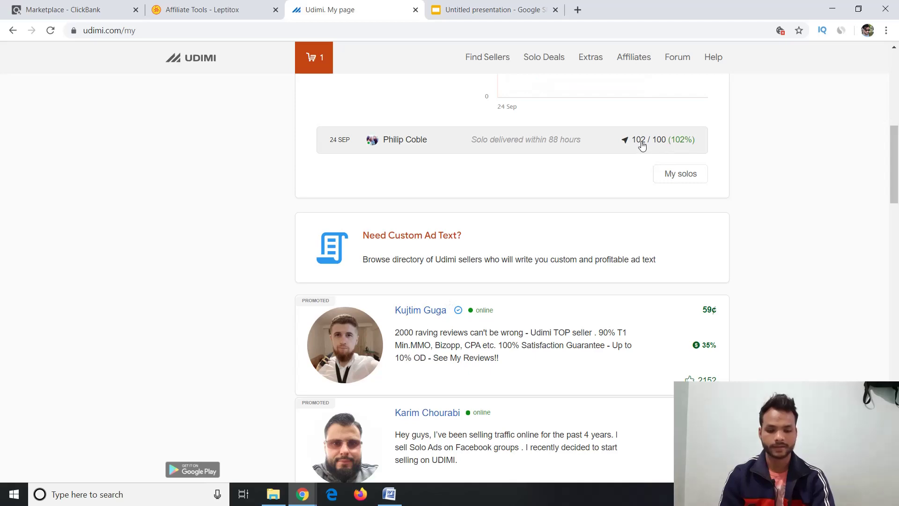
{"action": "scroll", "coordinate": [644, 145], "scroll_direction": "down", "scroll_amount": 5}
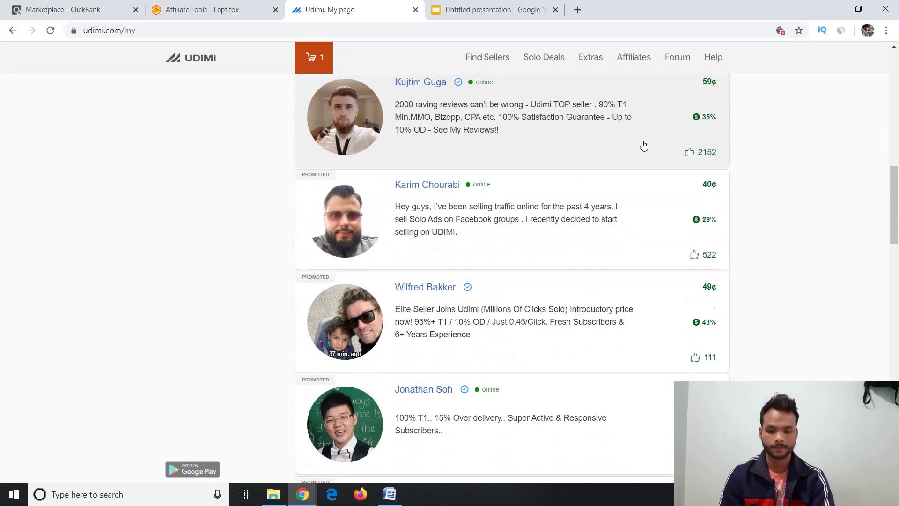
{"action": "scroll", "coordinate": [644, 146], "scroll_direction": "up", "scroll_amount": 12}
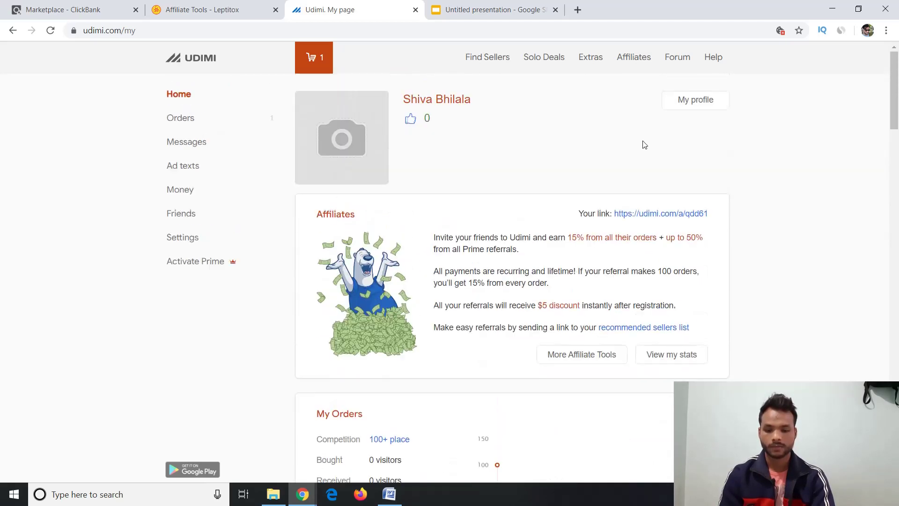
{"action": "scroll", "coordinate": [643, 146], "scroll_direction": "down", "scroll_amount": 2}
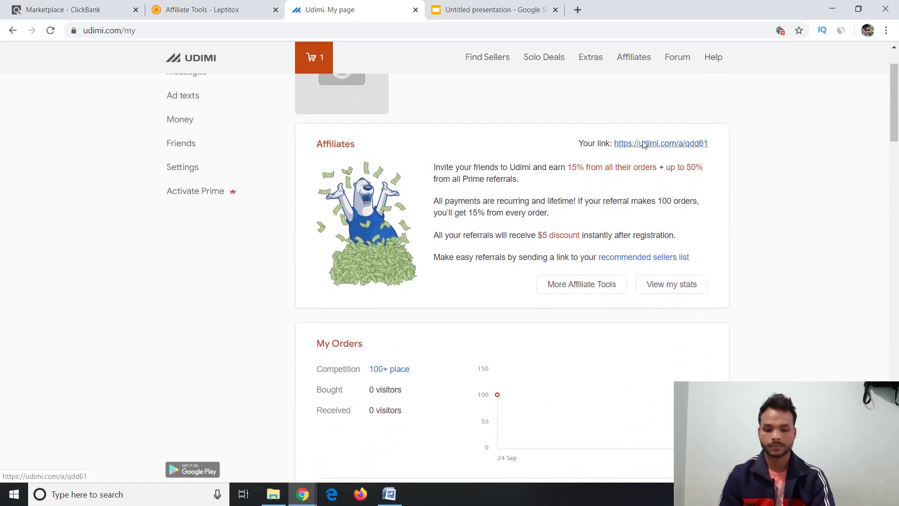
{"action": "scroll", "coordinate": [643, 145], "scroll_direction": "up", "scroll_amount": 2}
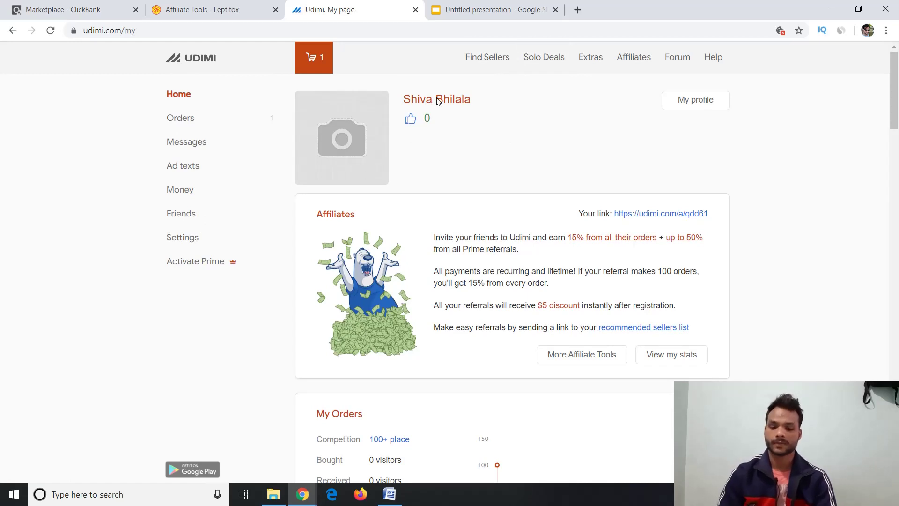
- Browse the Marketing solo deals list, comparing sellers' niches, prices and order counts across the first two pages
{"action": "left_click", "coordinate": [543, 60]}
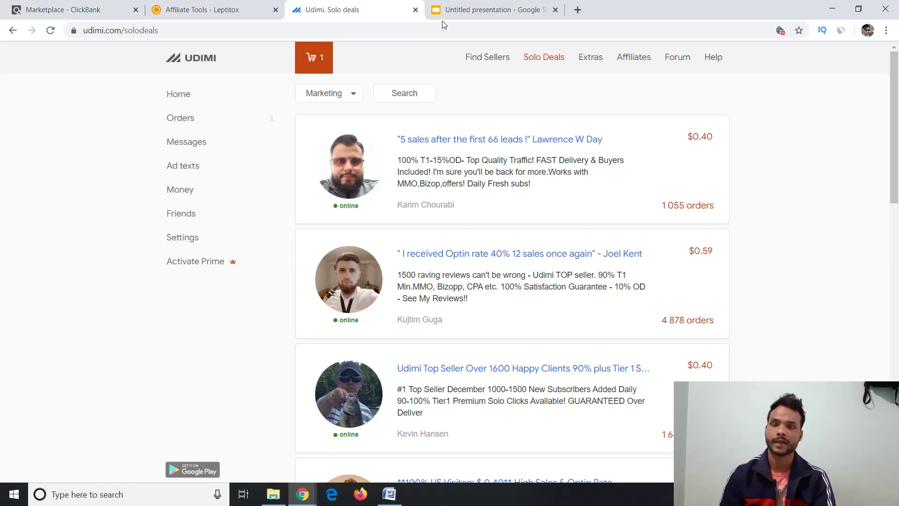
{"action": "left_click", "coordinate": [405, 93]}
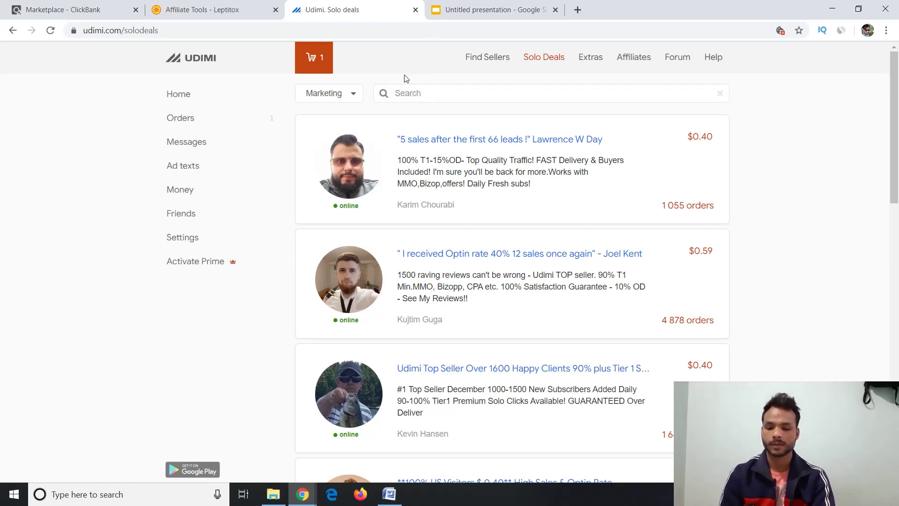
{"action": "left_click", "coordinate": [404, 73]}
{"action": "scroll", "coordinate": [405, 75], "scroll_direction": "down", "scroll_amount": 8}
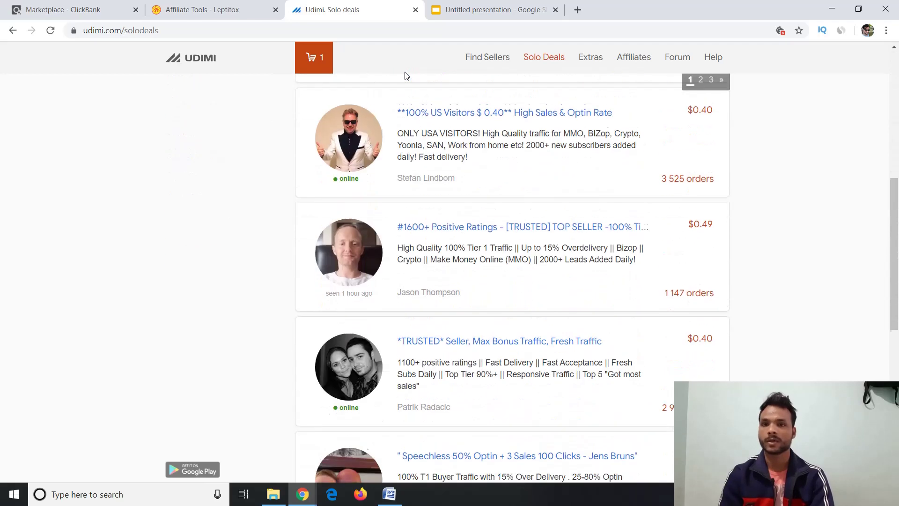
{"action": "scroll", "coordinate": [405, 75], "scroll_direction": "down", "scroll_amount": 8}
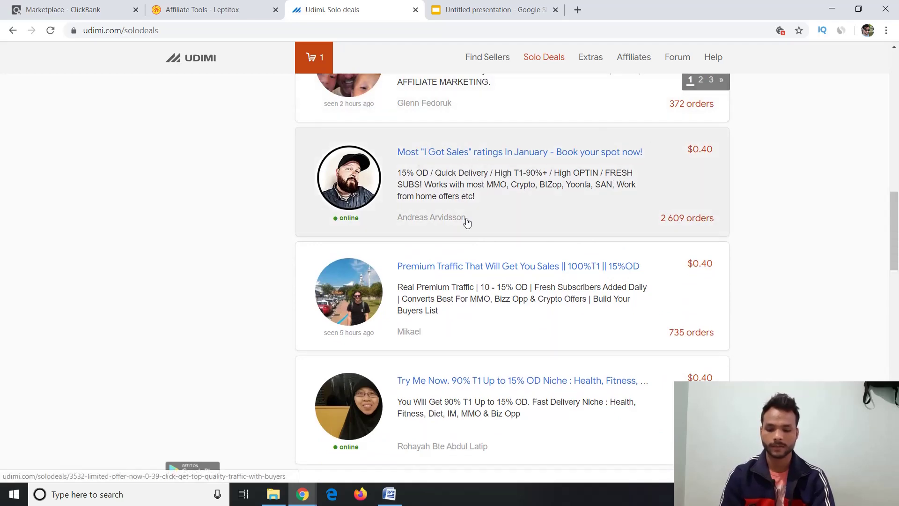
{"action": "scroll", "coordinate": [466, 221], "scroll_direction": "down", "scroll_amount": 2}
{"action": "scroll", "coordinate": [467, 222], "scroll_direction": "down", "scroll_amount": 5}
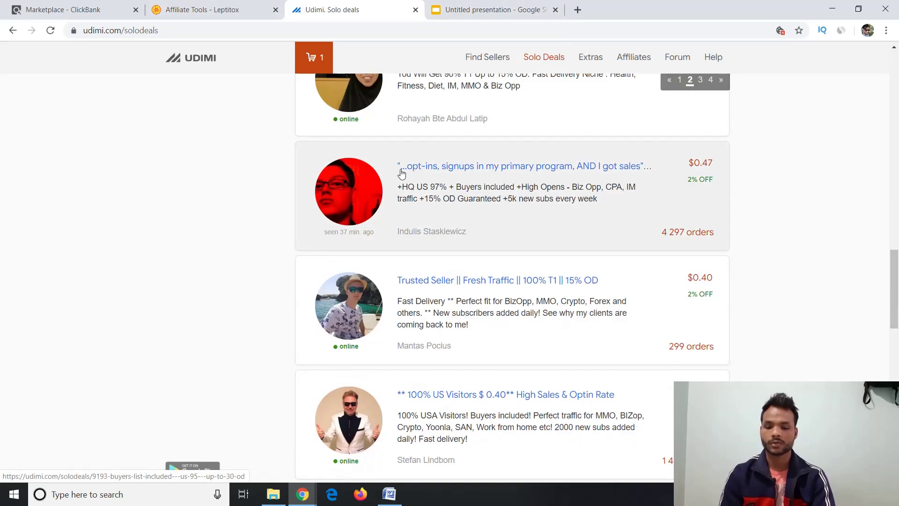
{"action": "scroll", "coordinate": [401, 174], "scroll_direction": "up", "scroll_amount": 9}
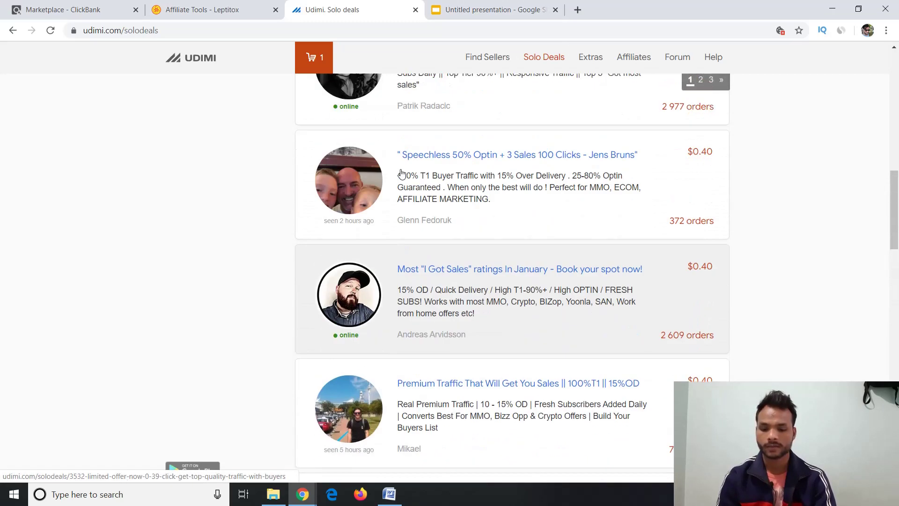
{"action": "scroll", "coordinate": [401, 173], "scroll_direction": "up", "scroll_amount": 14}
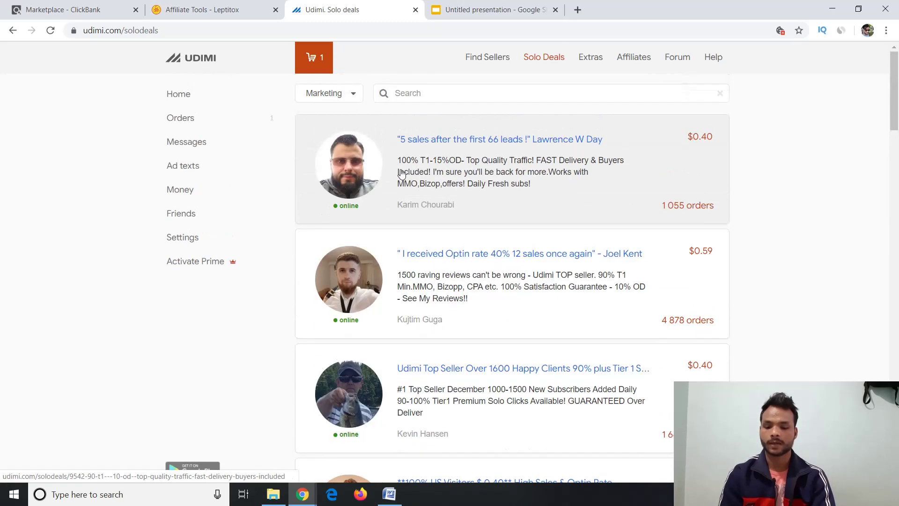